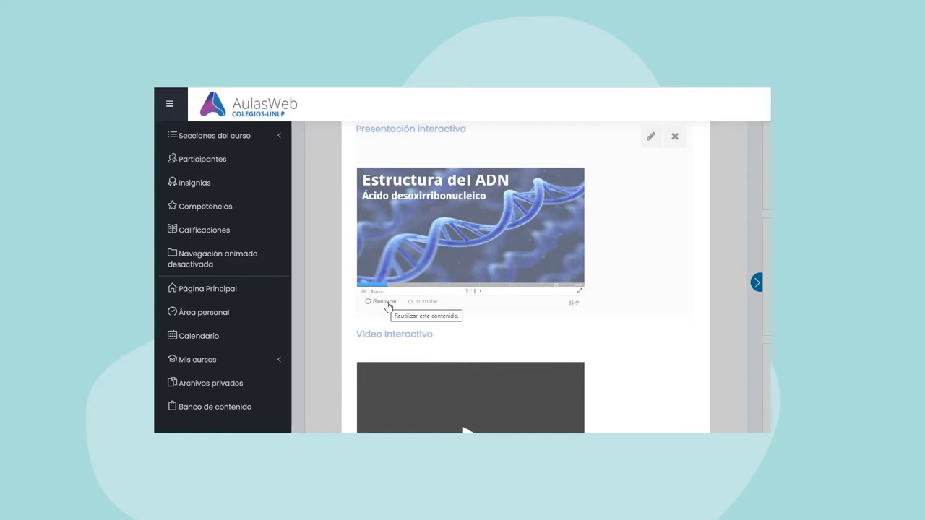
Download the Estructura del ADN interactive presentation as an .h5p file through its reuse option
left_click(386, 302)
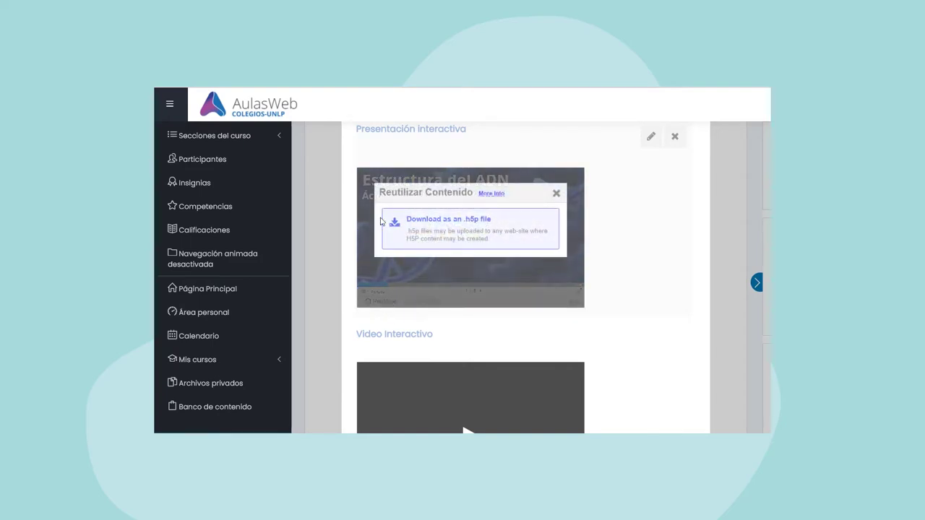
left_click(447, 226)
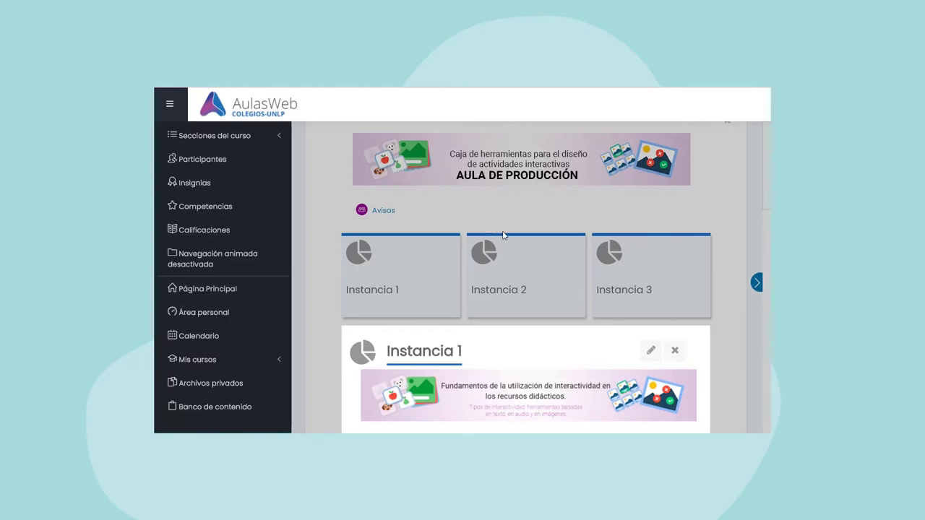
Open Instancia 1 of the course with editing turned on and start adding an Actividad de H5P to it
scroll(504, 235, "up", 2)
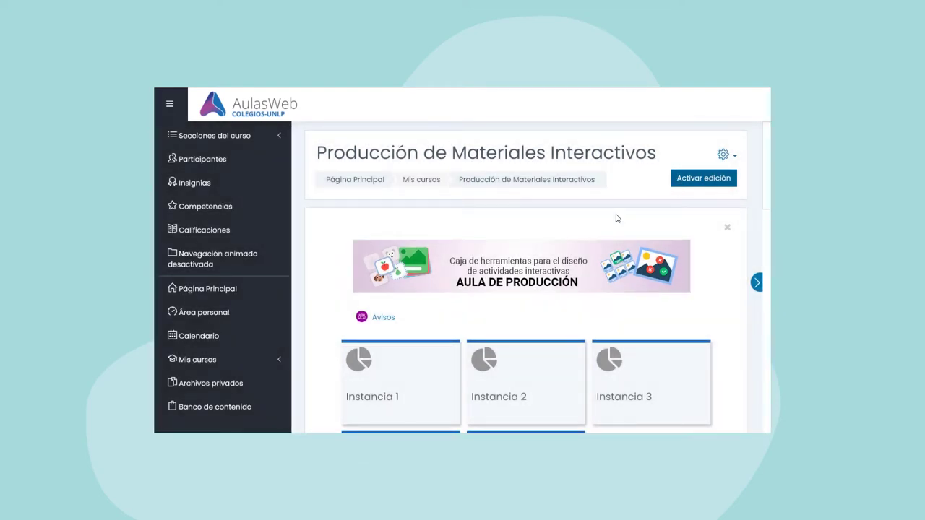
scroll(527, 246, "down", 3)
left_click(373, 250)
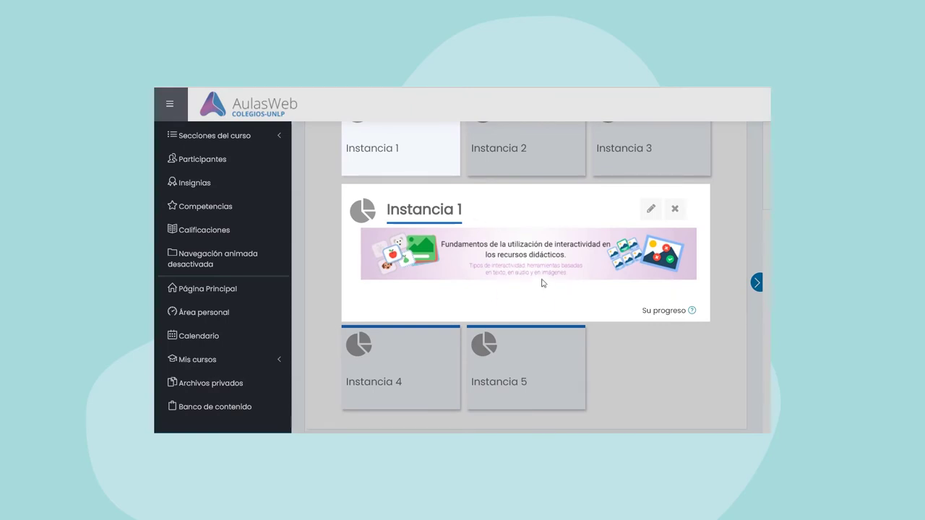
left_click(543, 283)
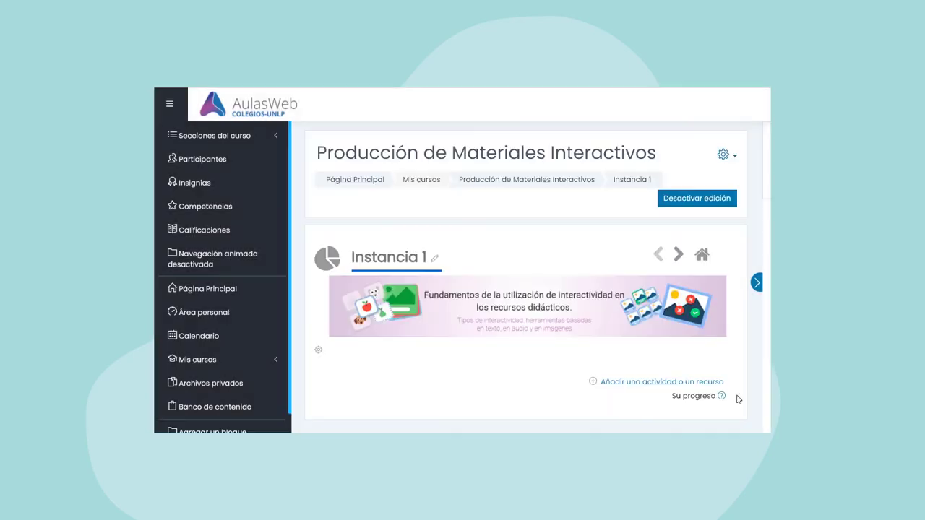
left_click(618, 383)
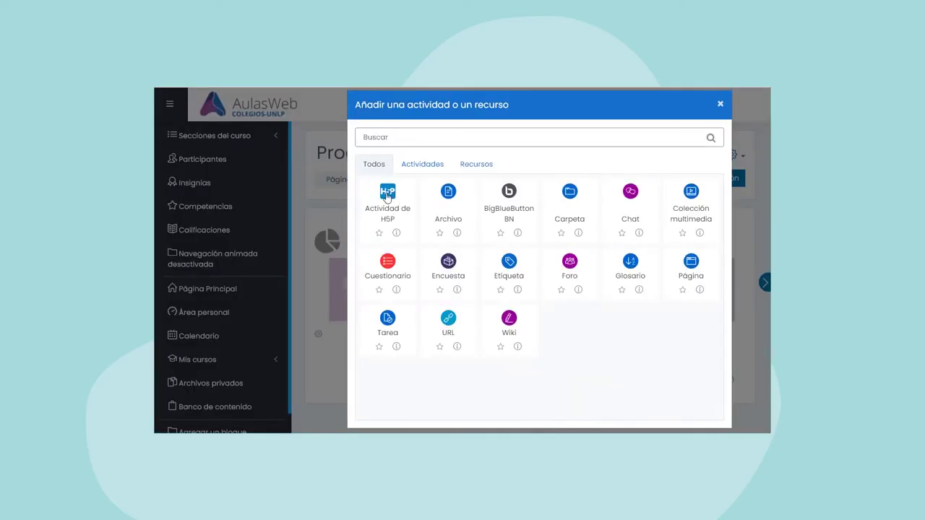
left_click(387, 192)
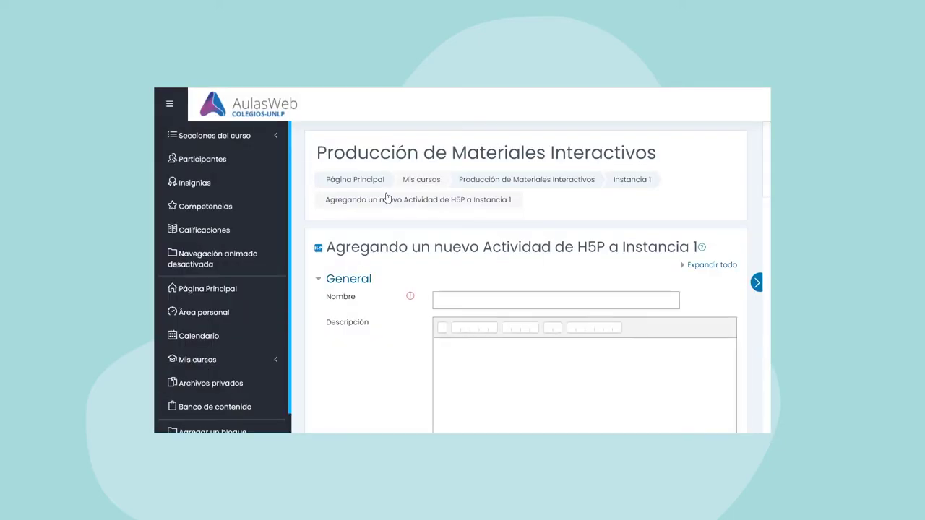
Enter the participant's surname as the name of the new H5P activity
scroll(485, 228, "down", 2)
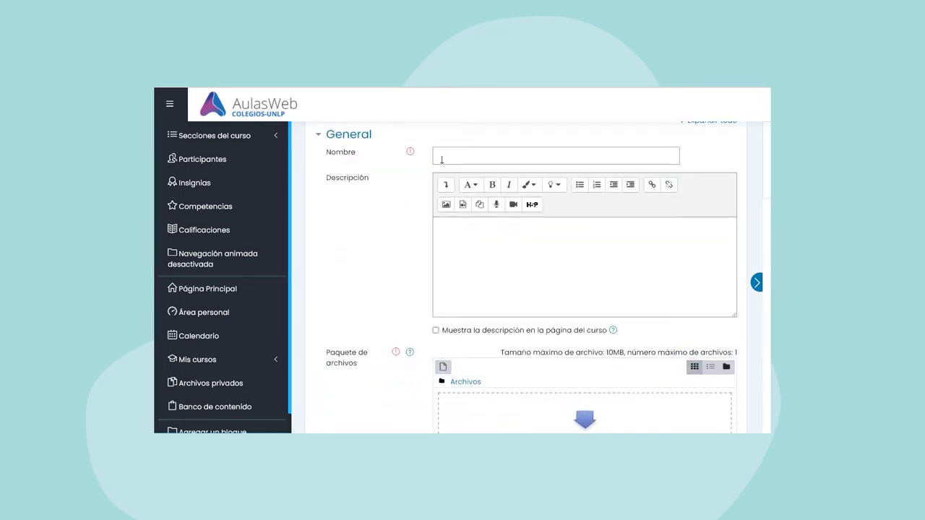
left_click(442, 157)
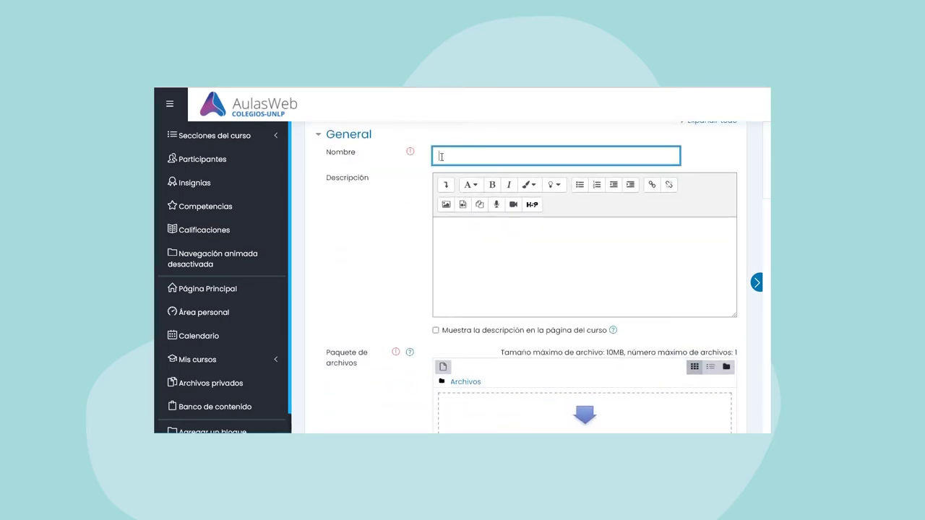
type("Tallejo")
Open the content bank from the activity's file package settings and view the H5P content types that can be created
scroll(440, 263, "down", 4)
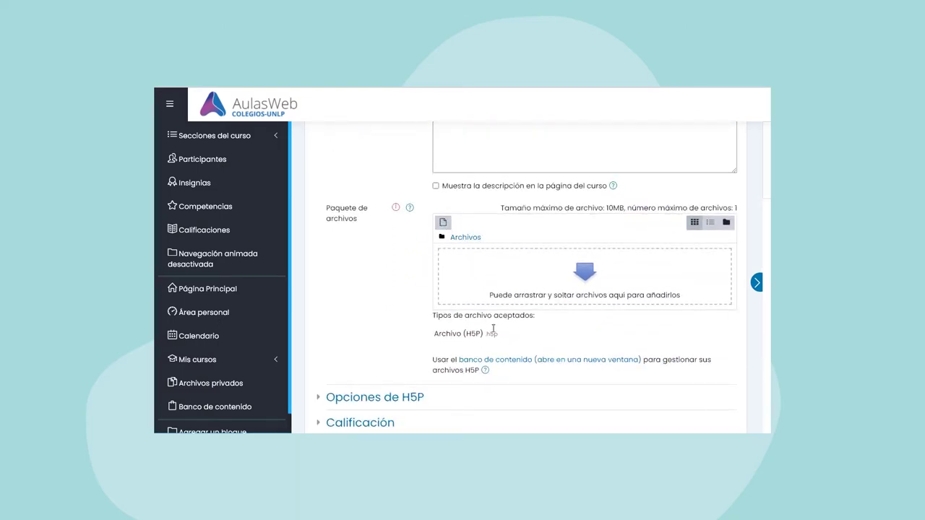
left_click(516, 363)
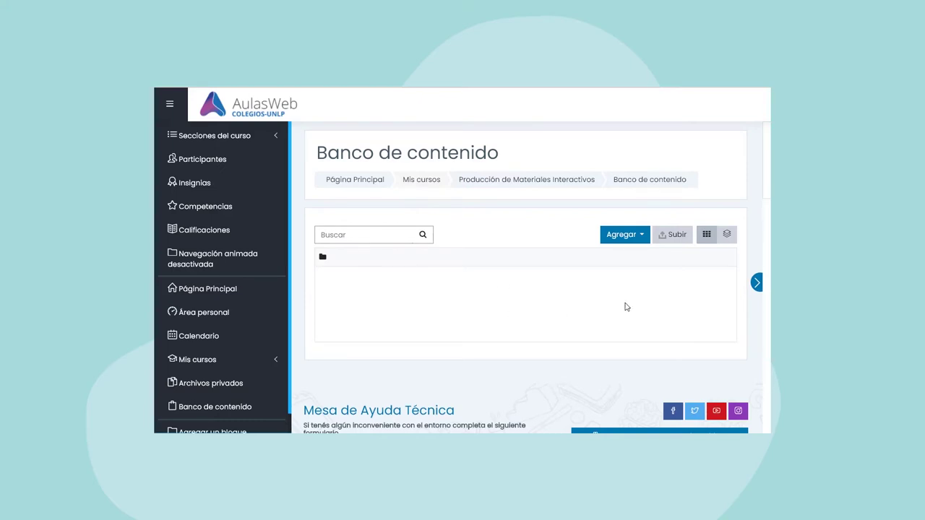
left_click(620, 239)
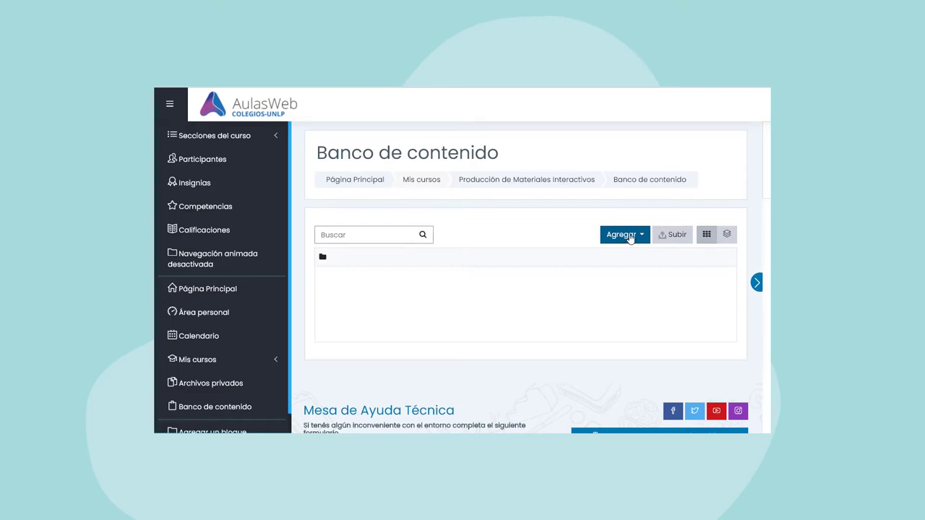
left_click(641, 240)
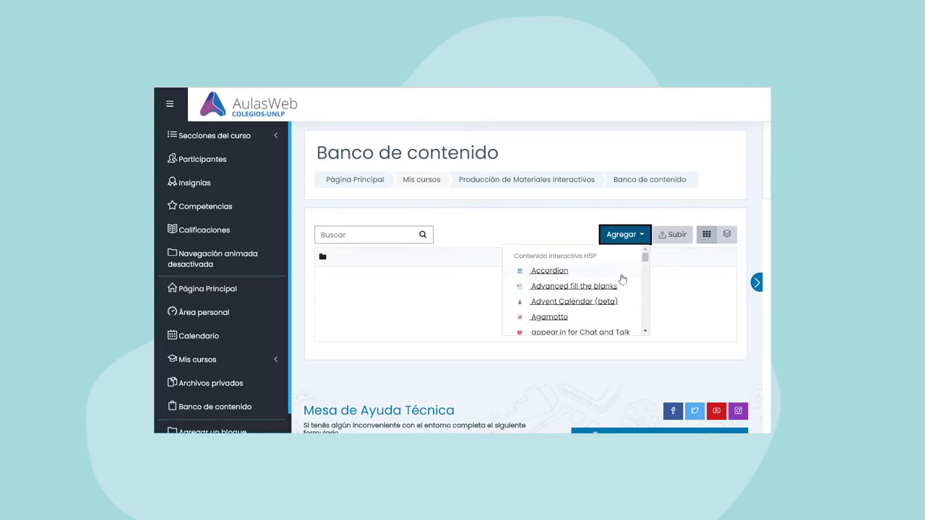
left_click(642, 240)
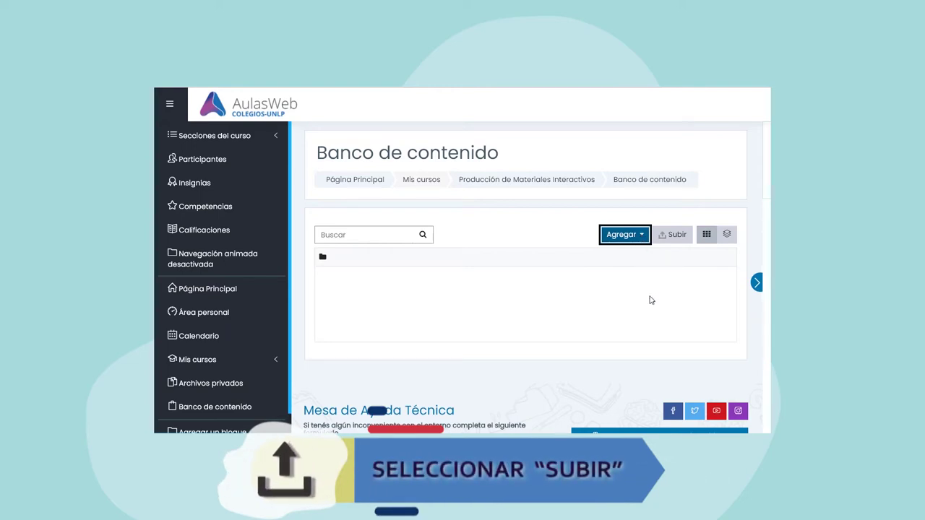
Upload casa-tomada.h5p from the Descargas h5p folder to the content bank and save the changes
left_click(672, 232)
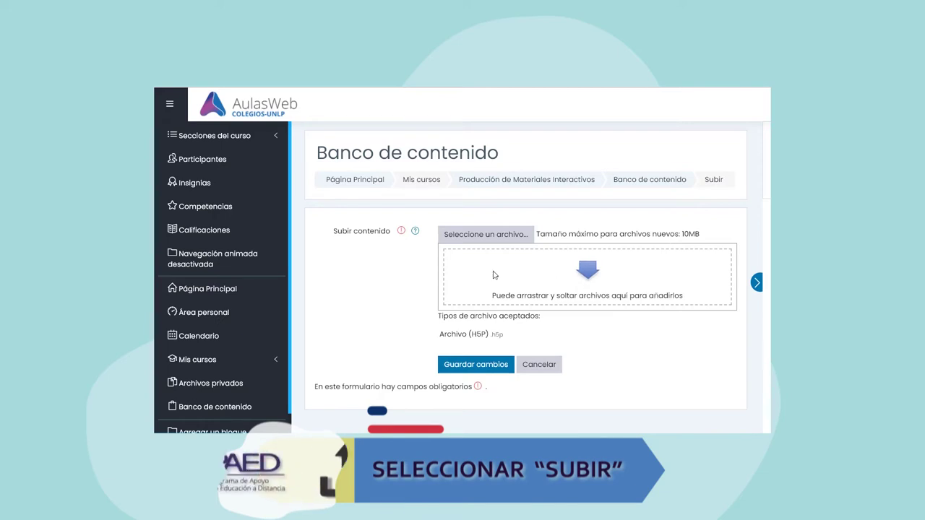
left_click(483, 236)
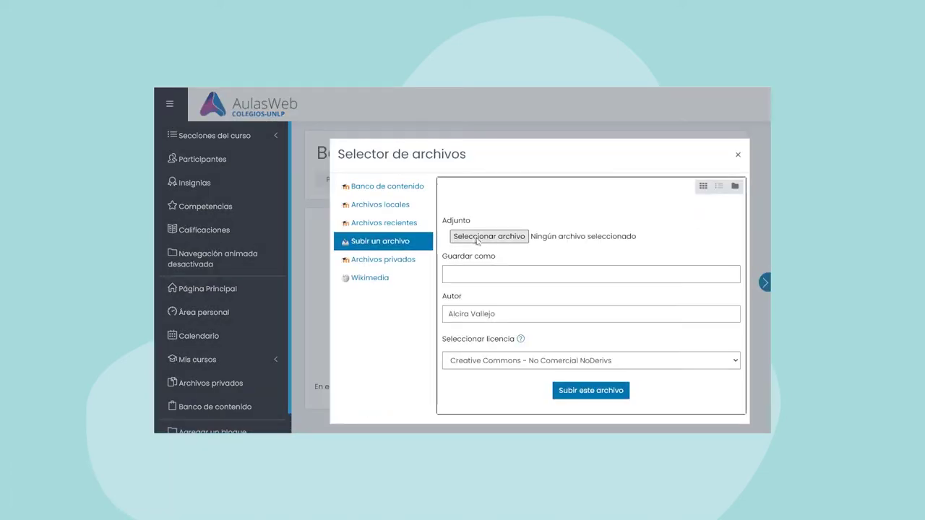
left_click(477, 237)
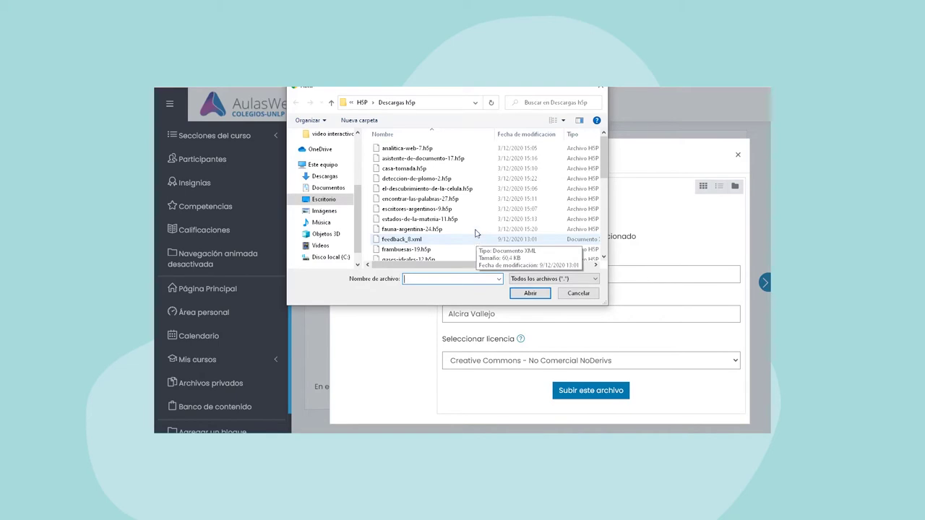
left_click(409, 171)
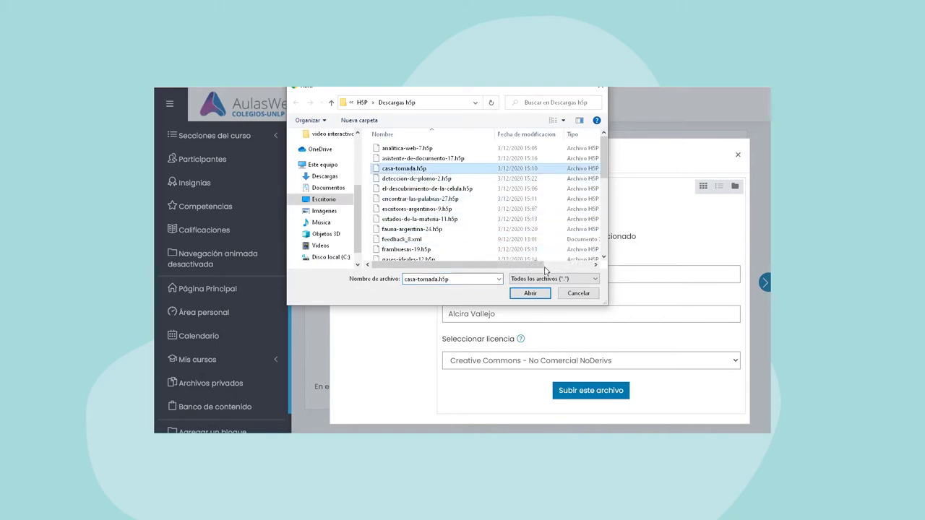
left_click(531, 294)
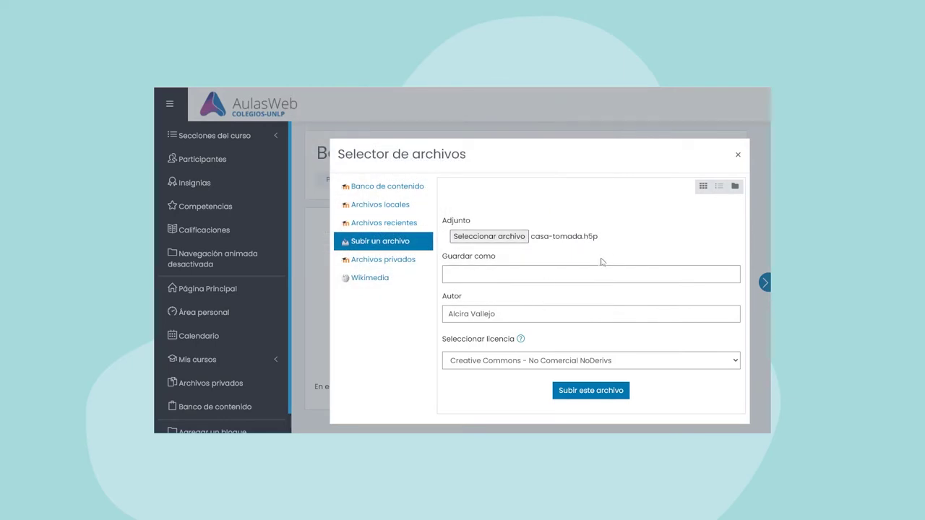
left_click(591, 391)
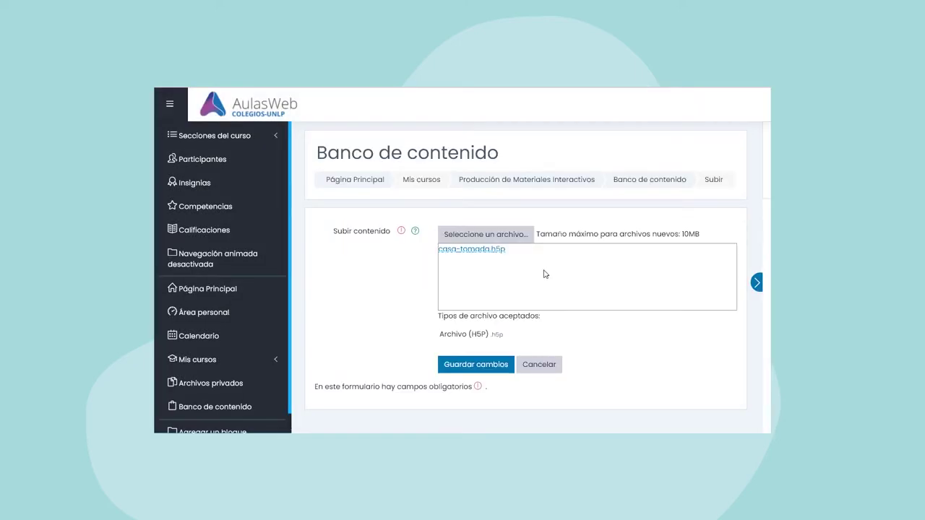
left_click(477, 366)
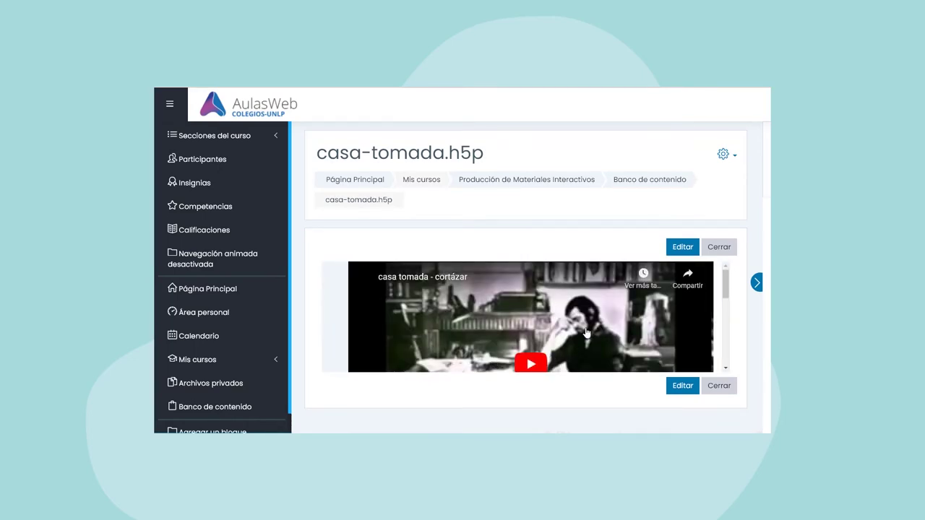
Look over the uploaded casa-tomada.h5p content, go back to the content bank and return to the H5P activity form
scroll(566, 199, "down", 2)
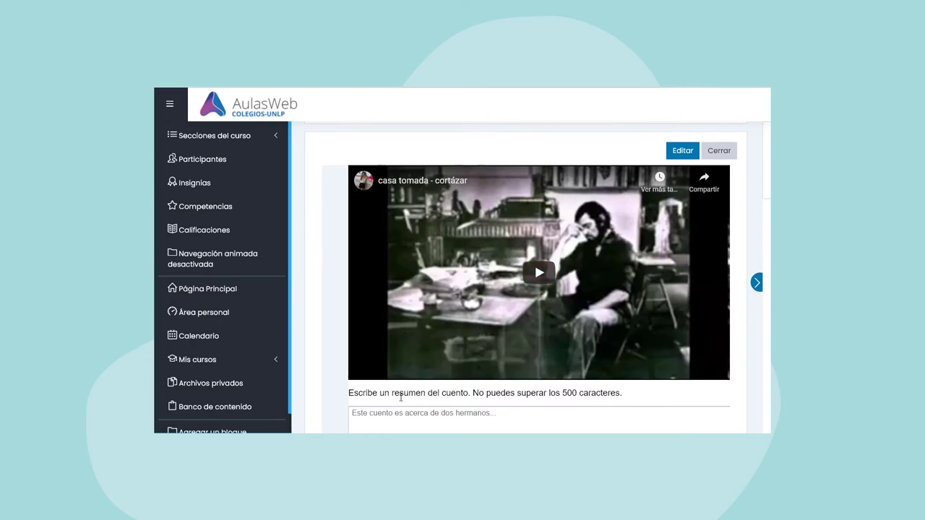
scroll(470, 405, "up", 2)
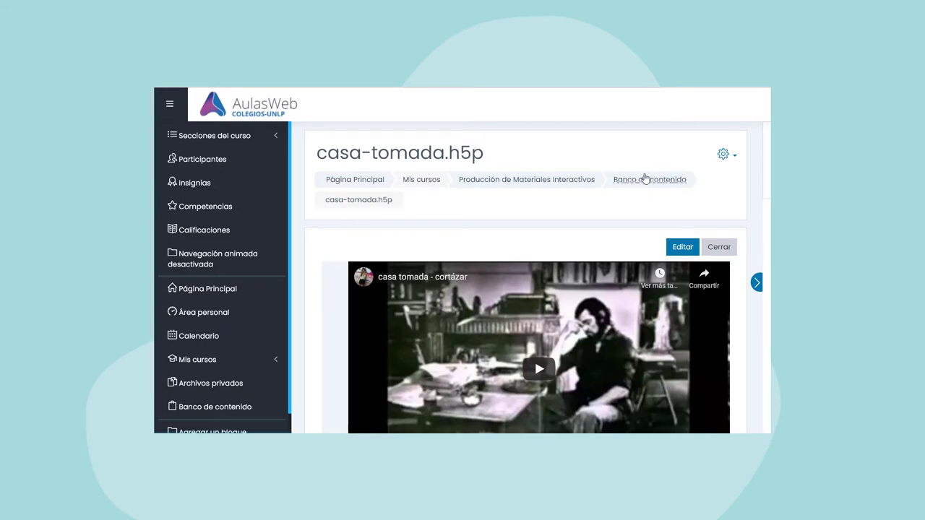
left_click(634, 184)
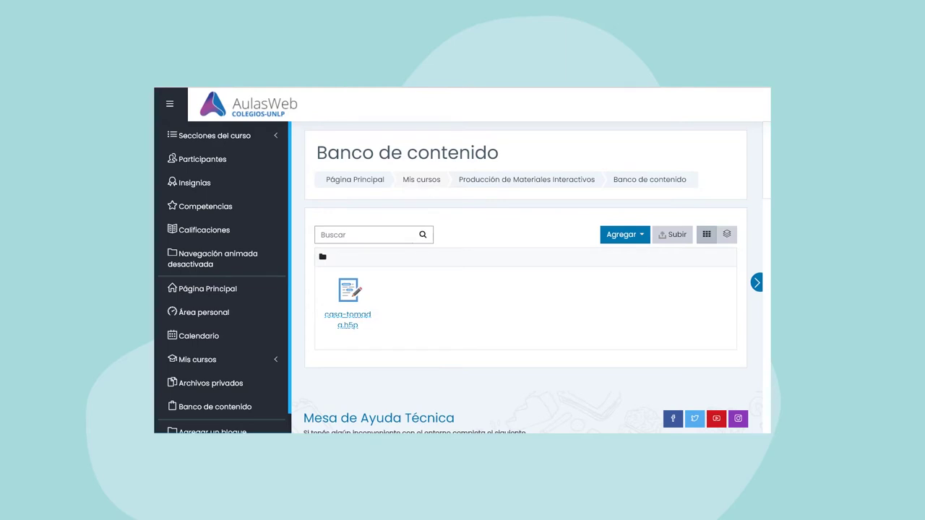
key("ctrl+w")
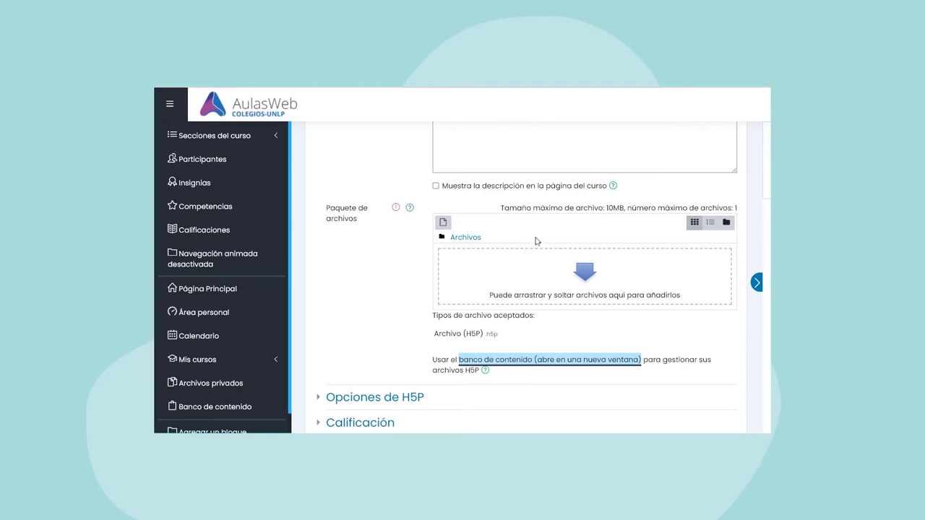
Attach a copy of casa-tomada.h5p from the content bank as the activity's file package
left_click(444, 223)
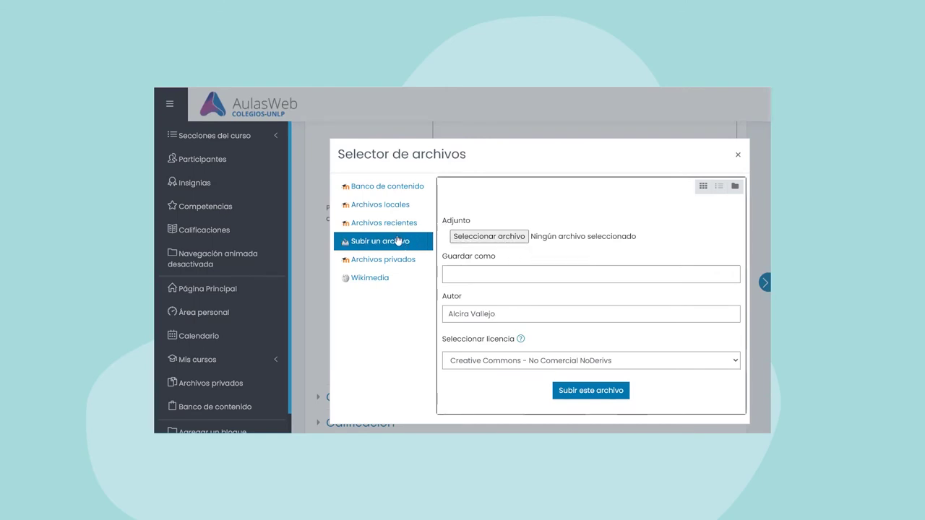
left_click(395, 188)
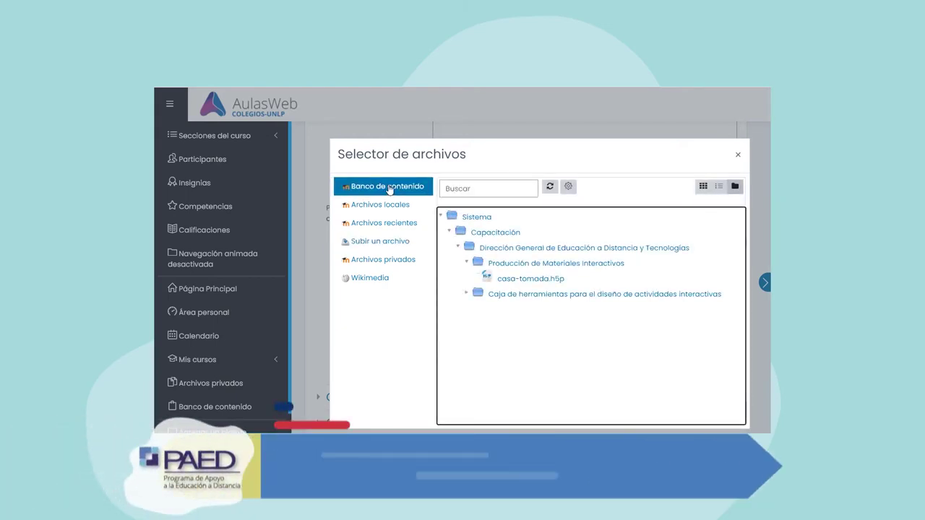
left_click(530, 281)
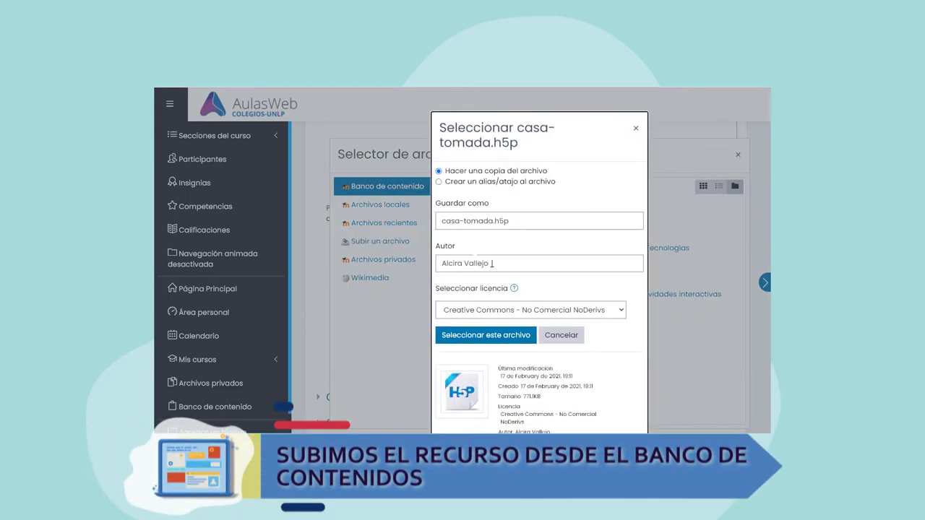
left_click(486, 335)
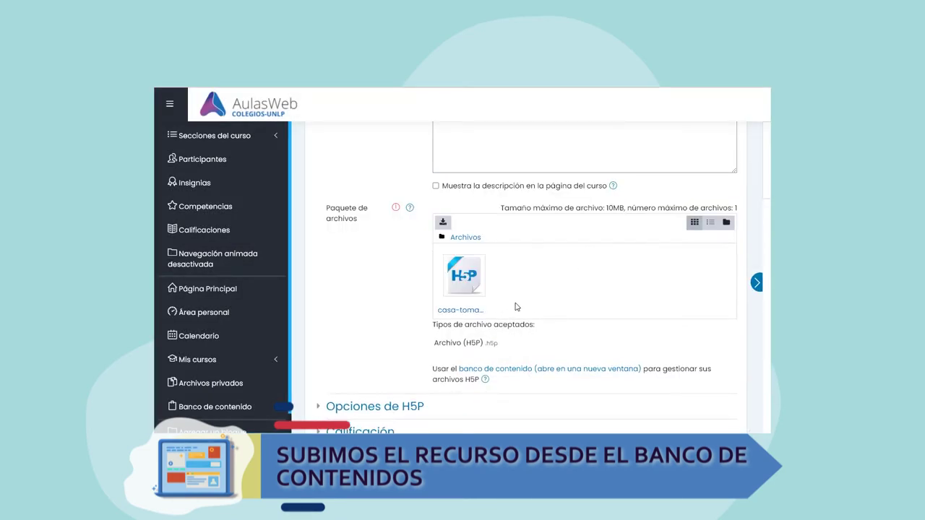
Enable Permitir descargar and Incrustar botón in the activity's H5P options
scroll(518, 311, "down", 2)
left_click(362, 312)
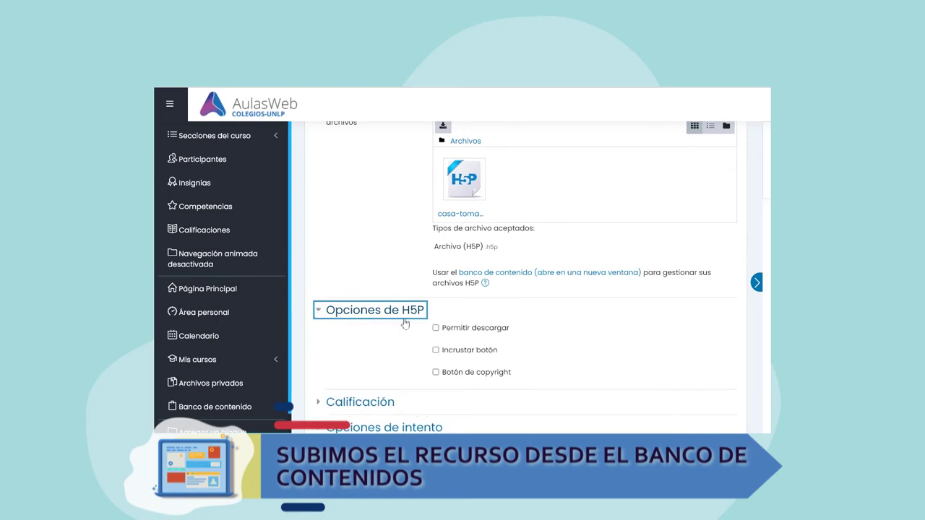
left_click(436, 329)
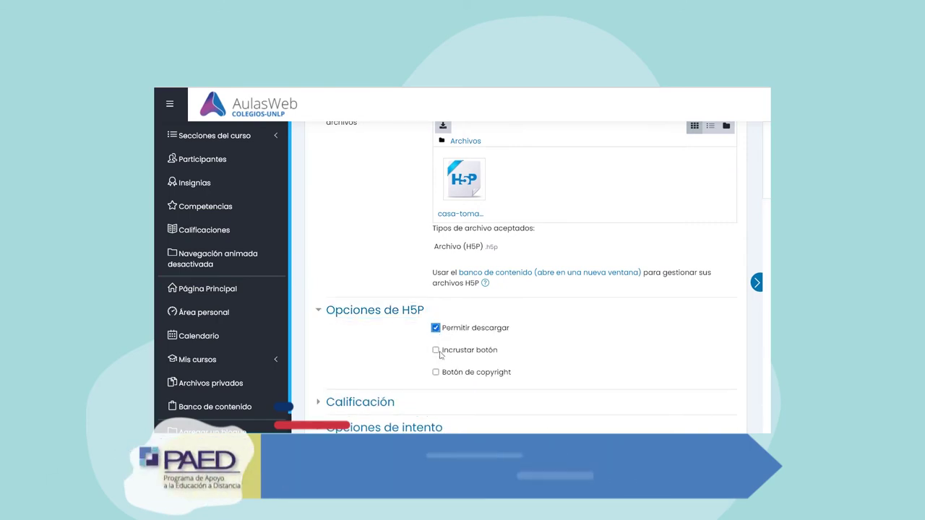
left_click(436, 350)
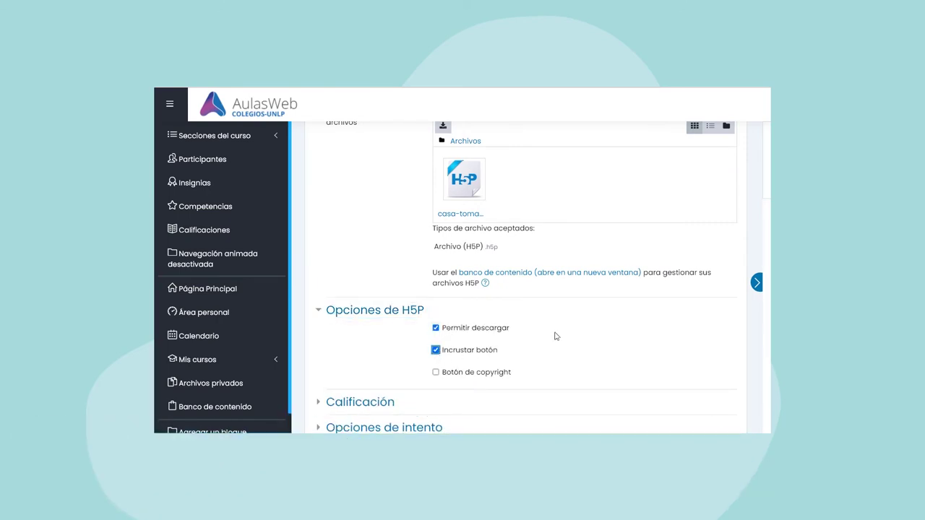
Save the H5P activity, return to the course and locate the new activity in Instancia 1
scroll(554, 332, "down", 4)
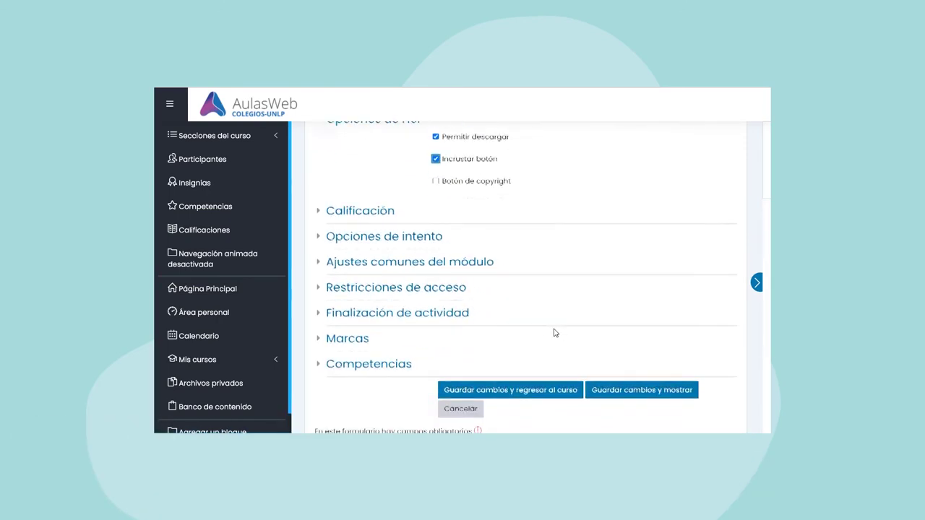
left_click(530, 391)
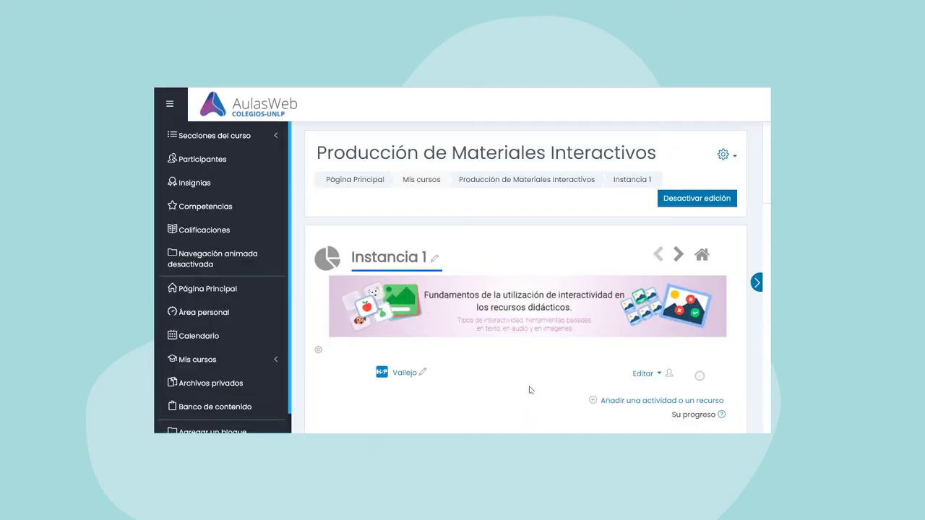
scroll(429, 234, "down", 4)
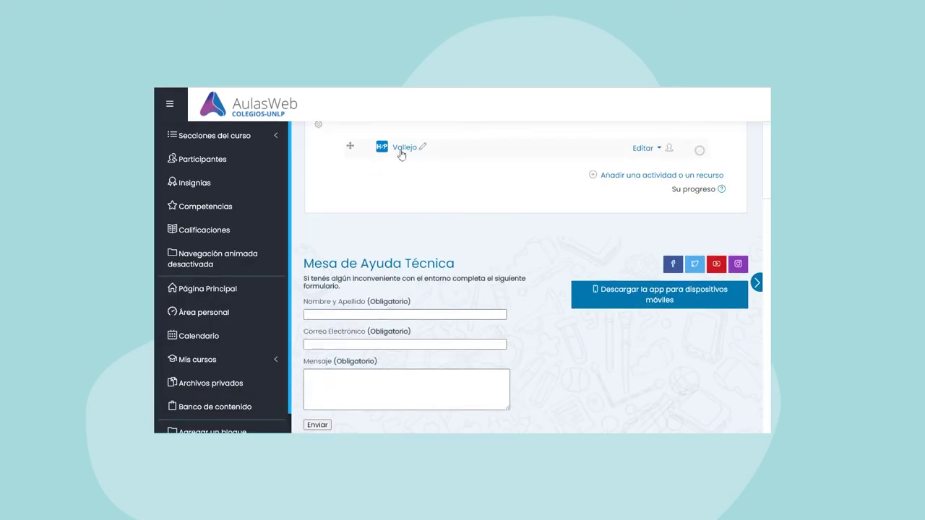
Open the H5P activity in Instancia 1 and copy its Incrustar embed code at the default size
scroll(429, 172, "up", 1)
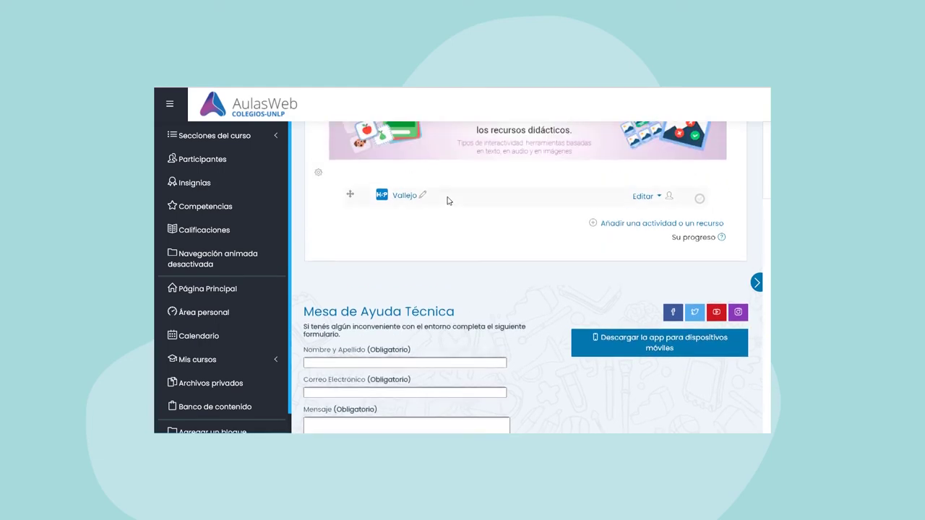
scroll(449, 200, "up", 2)
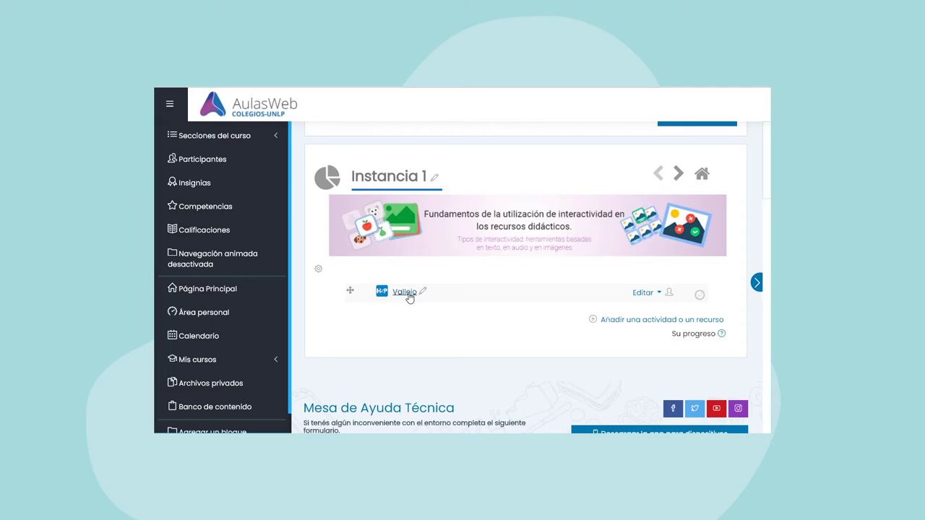
left_click(407, 294)
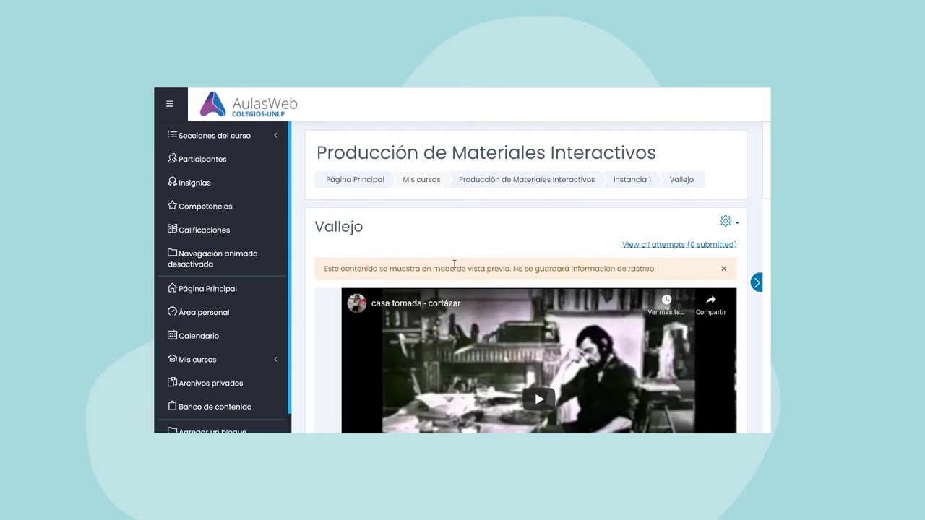
scroll(454, 263, "down", 5)
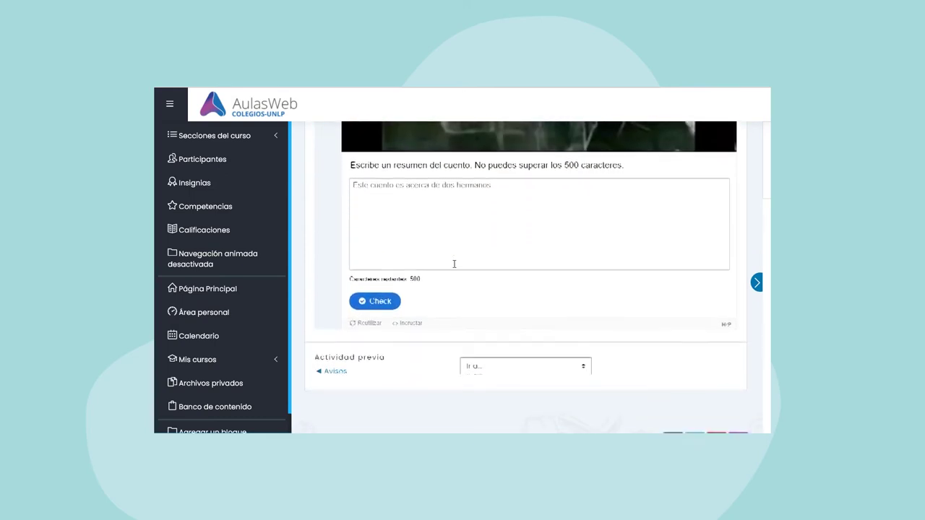
scroll(453, 264, "down", 1)
left_click(409, 248)
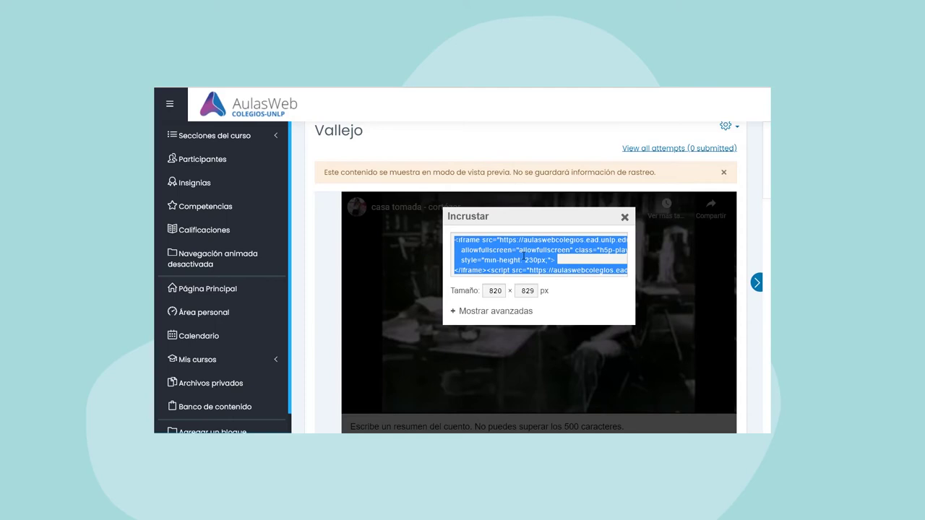
left_click(625, 217)
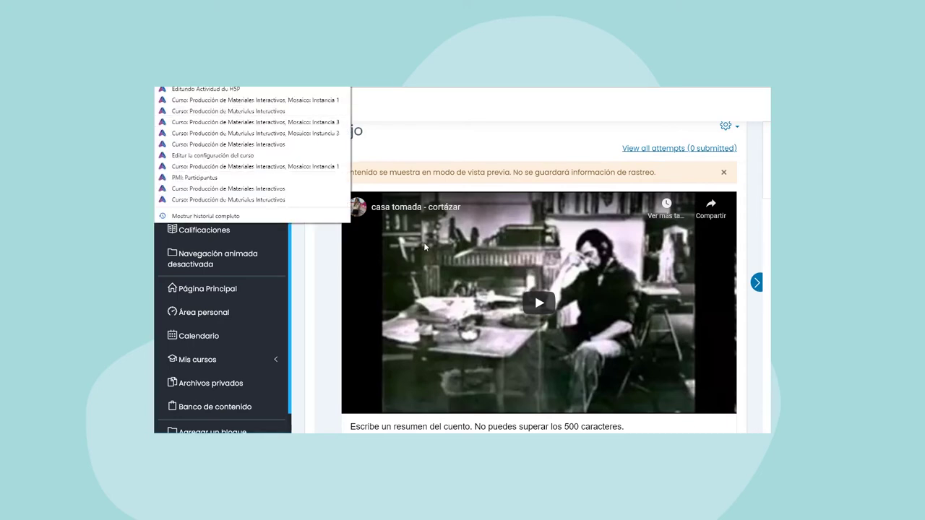
Return to the Instancia 1 section and start adding a new Etiqueta to it
left_click(256, 100)
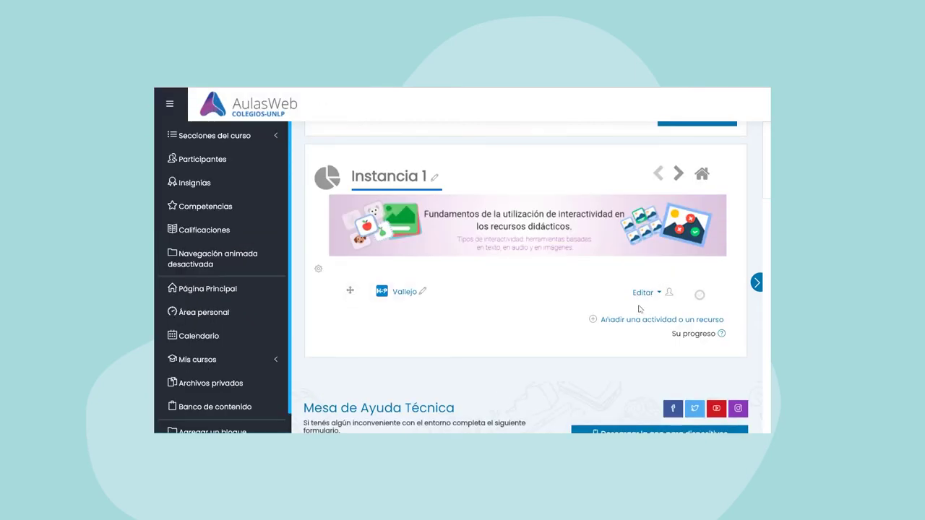
left_click(663, 321)
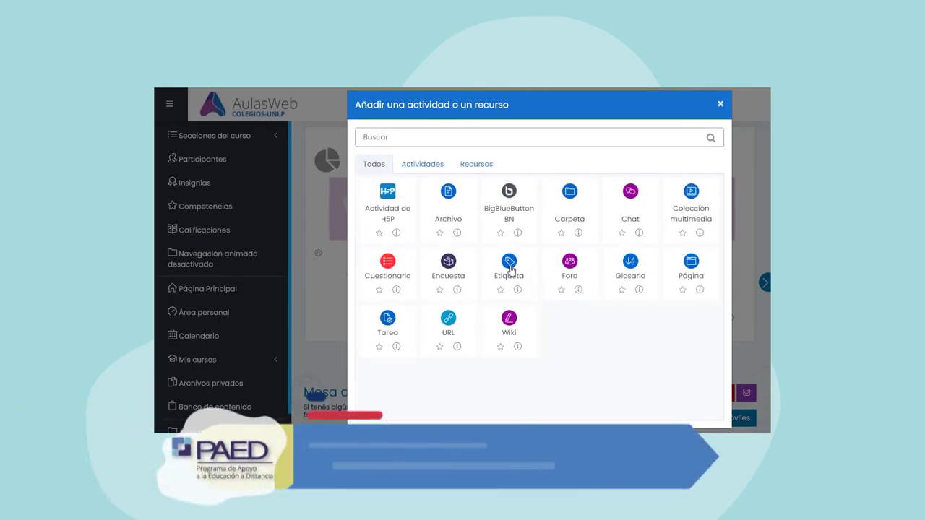
left_click(509, 264)
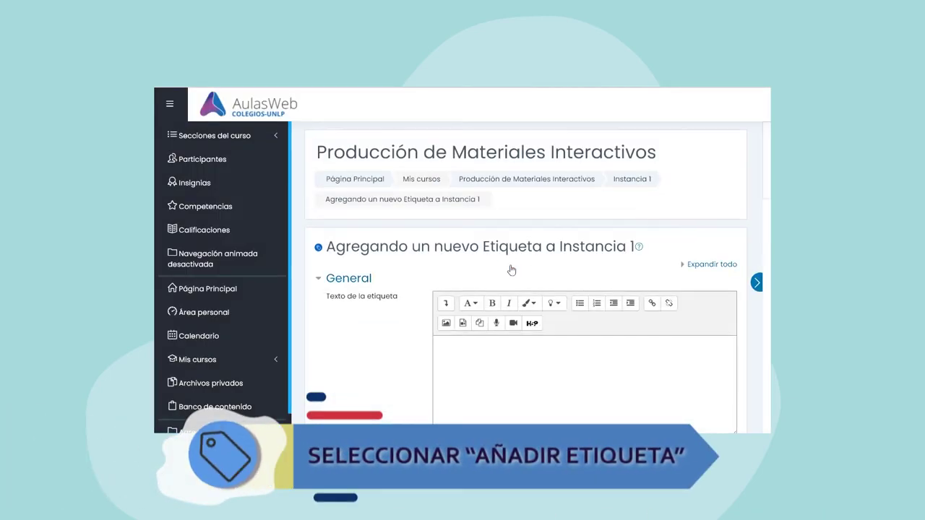
scroll(510, 269, "down", 3)
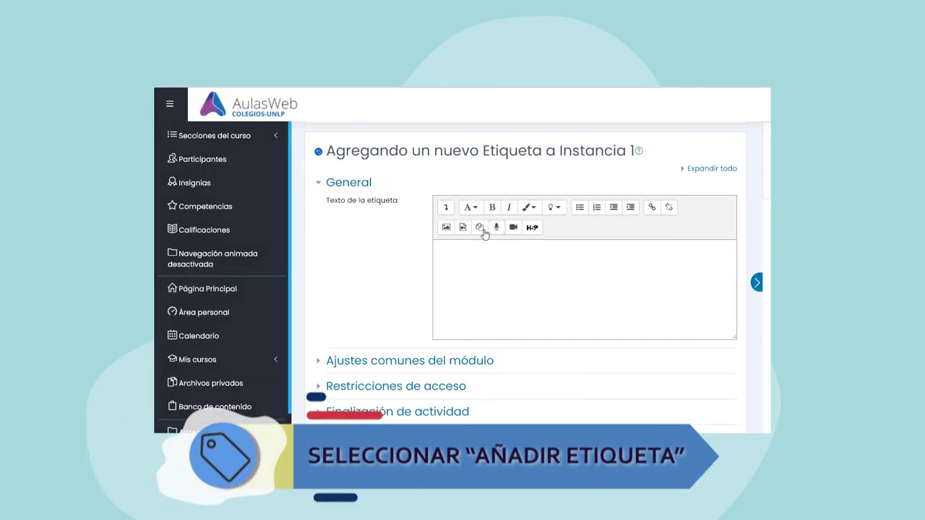
Replace the label text's HTML source with the copied H5P embed code and return to the visual view
left_click(446, 208)
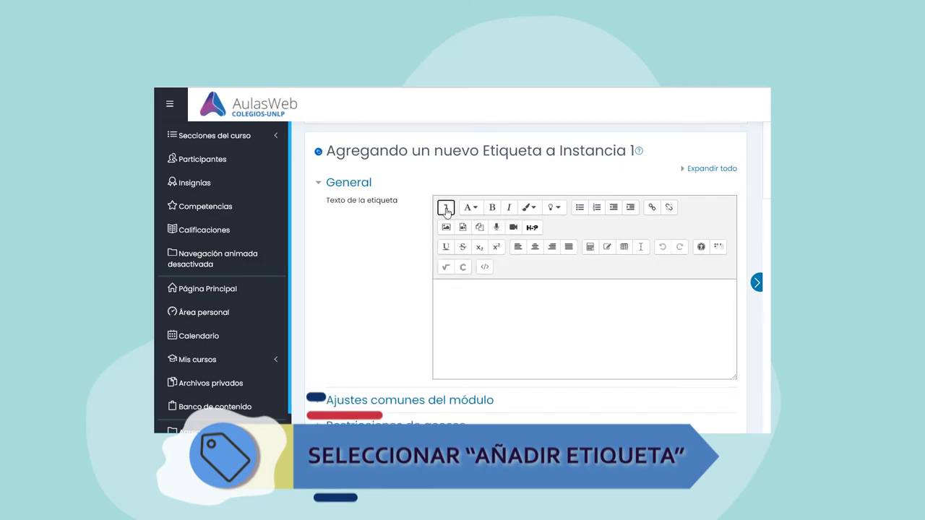
left_click(486, 269)
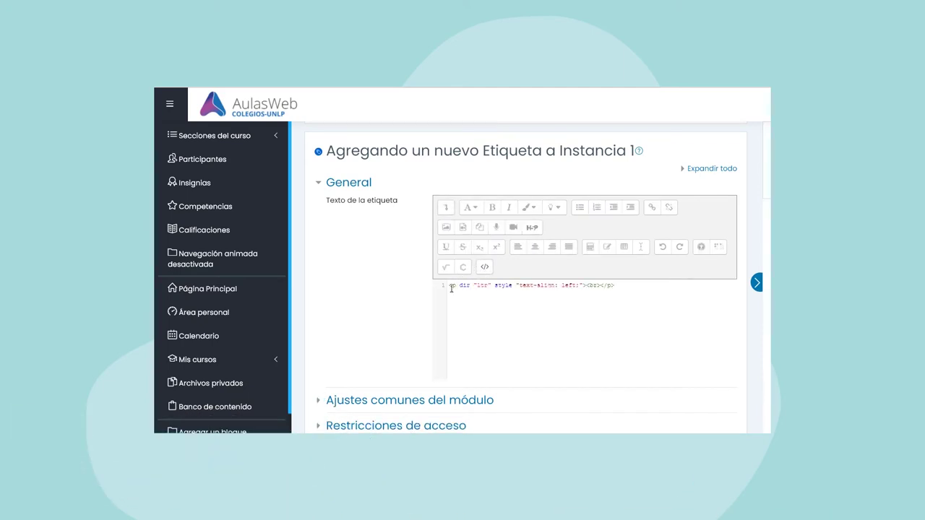
left_click_drag(450, 287, 627, 290)
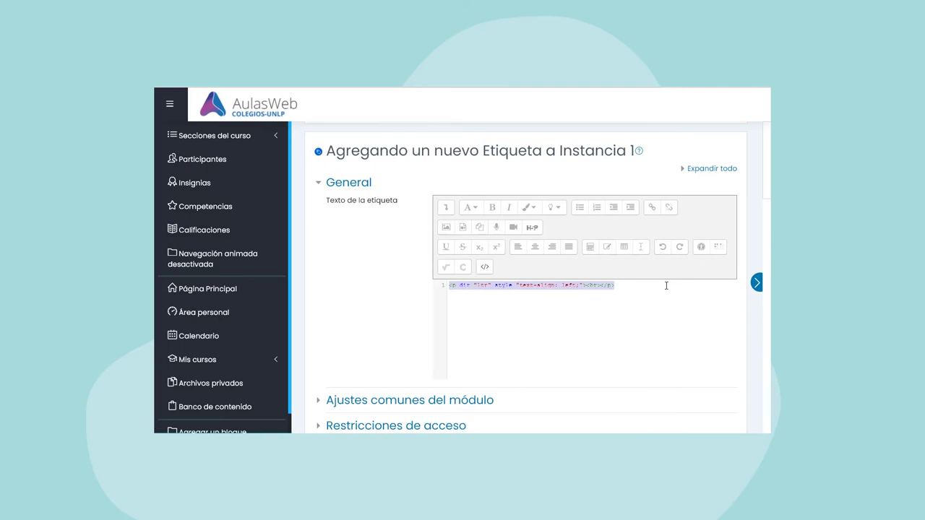
key("BackSpace")
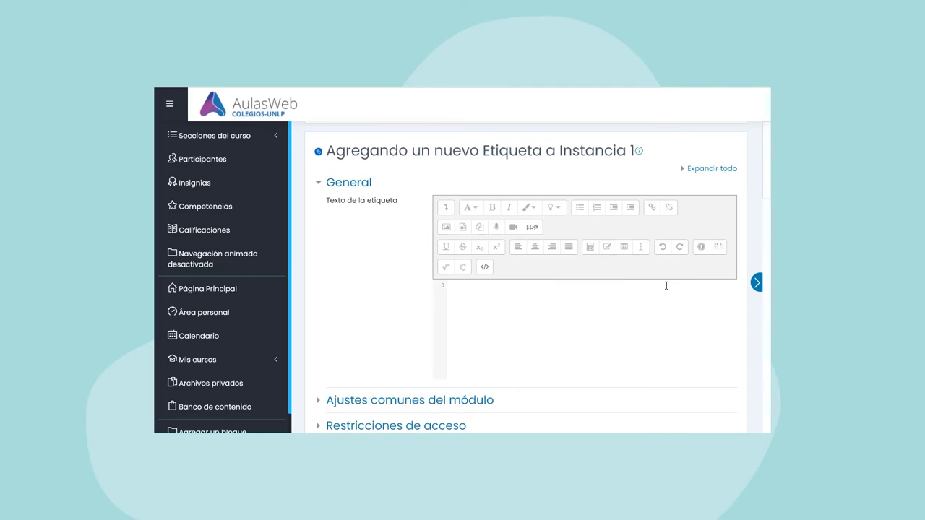
key("ctrl+v")
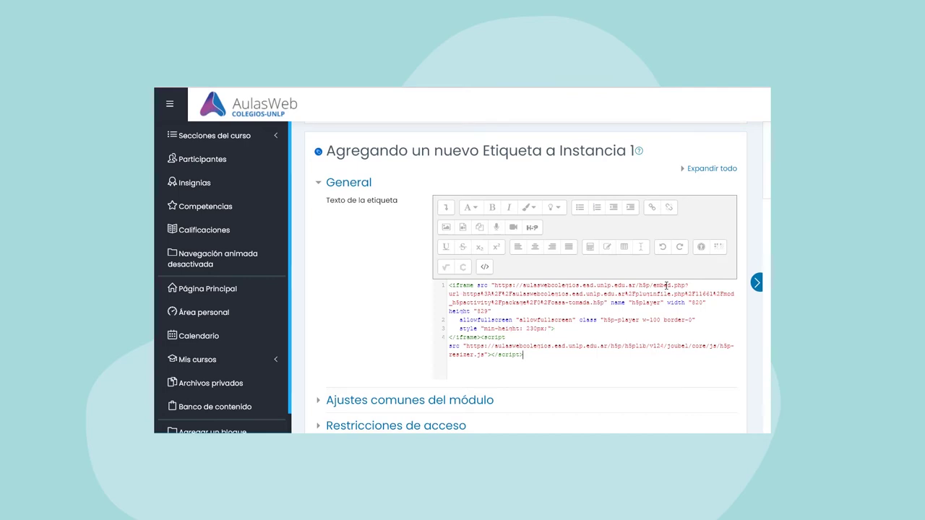
left_click(485, 267)
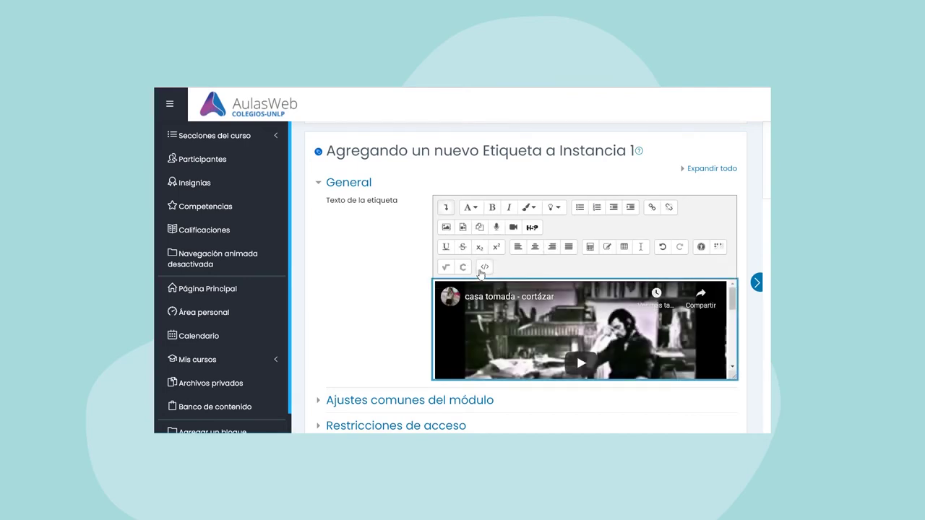
Save the label, return to the course and look over the embedded casa tomada activity in Instancia 1
scroll(407, 293, "down", 5)
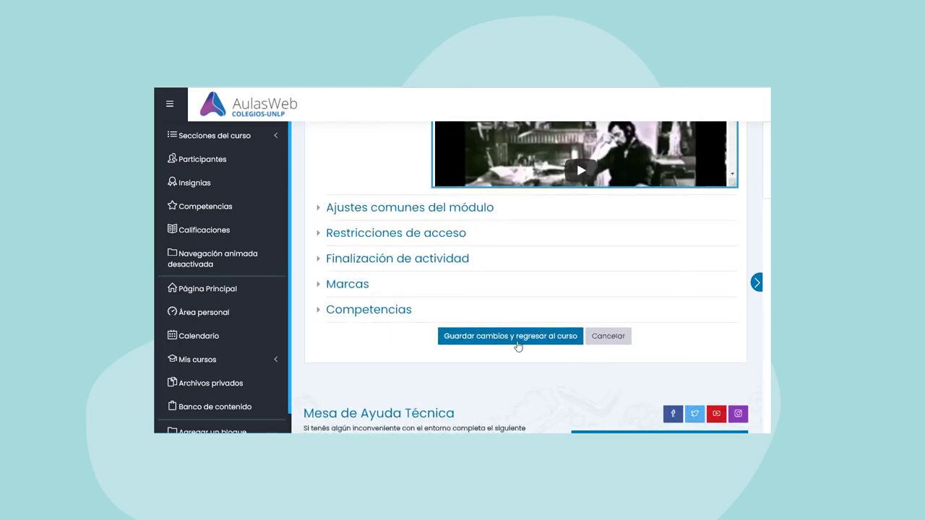
left_click(517, 344)
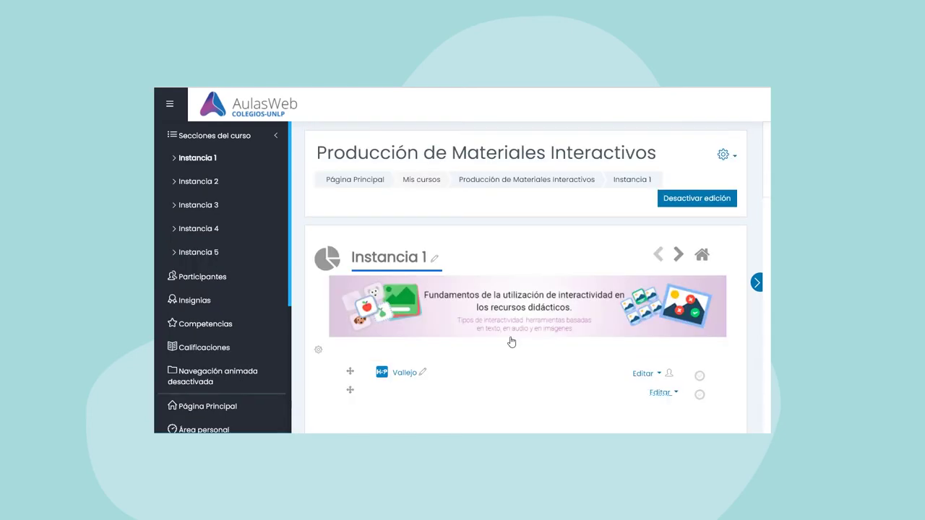
scroll(515, 336, "down", 4)
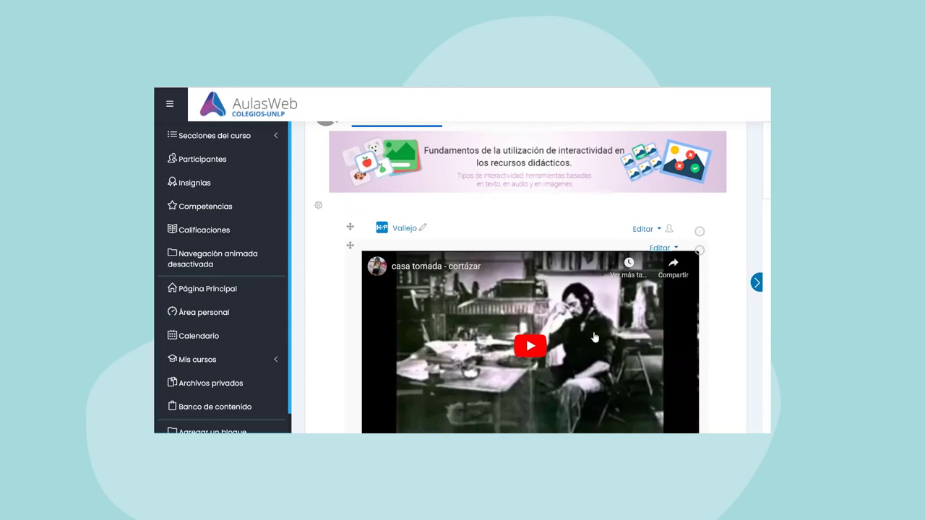
scroll(582, 307, "down", 1)
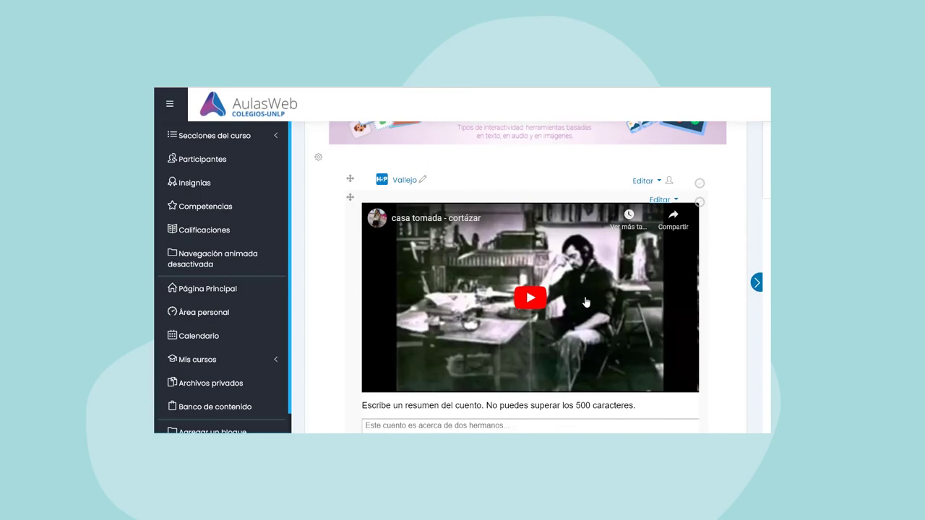
scroll(585, 302, "down", 1)
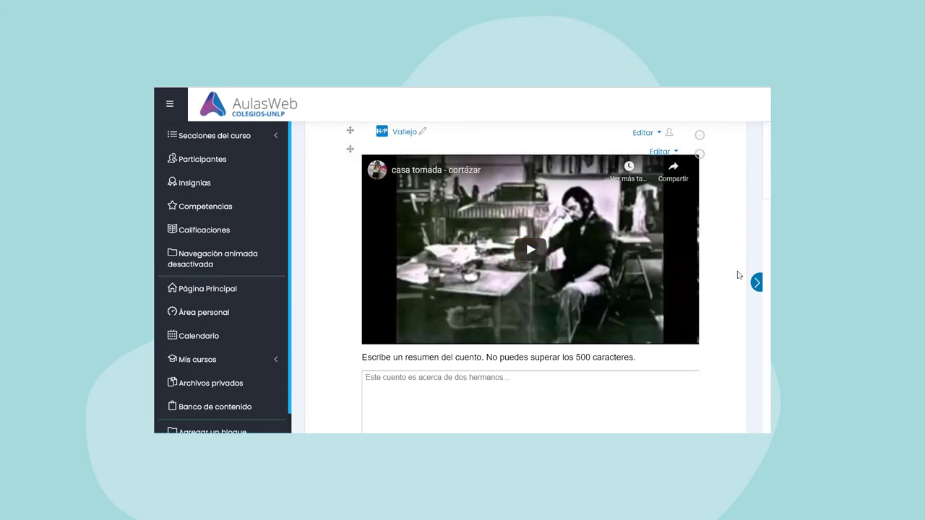
Delete the label containing the embedded H5P activity from Instancia 1
left_click(672, 153)
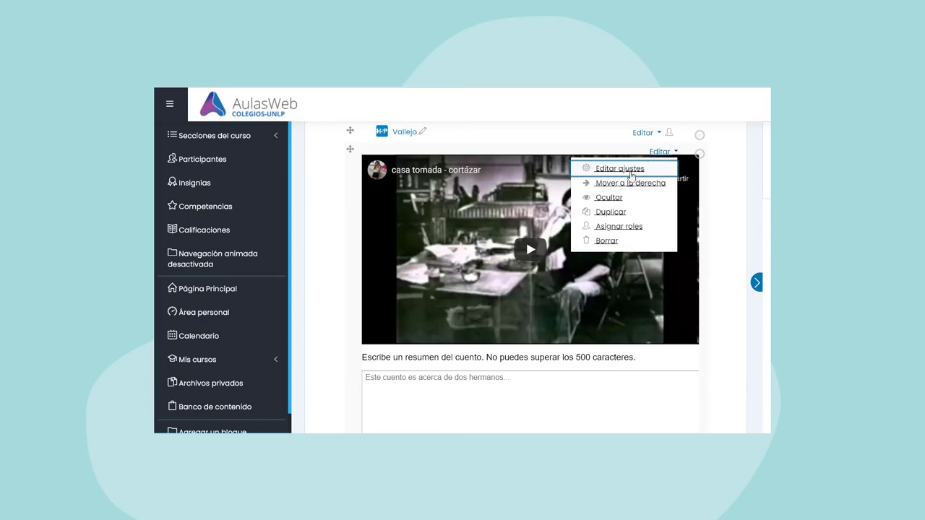
left_click(595, 243)
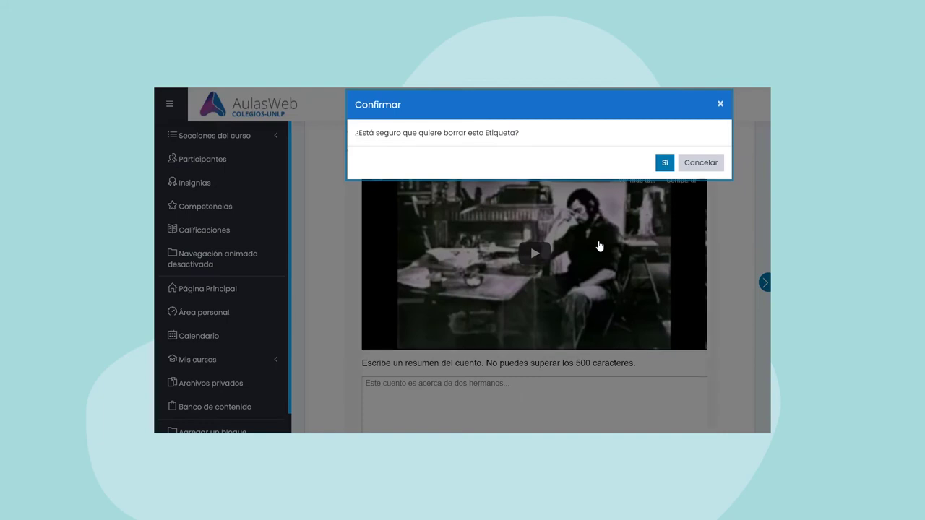
left_click(663, 162)
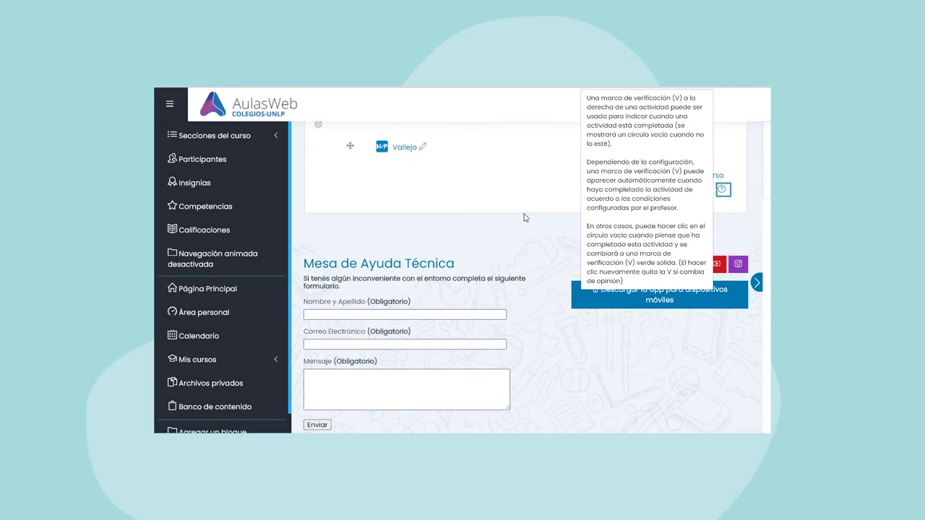
scroll(525, 217, "up", 2)
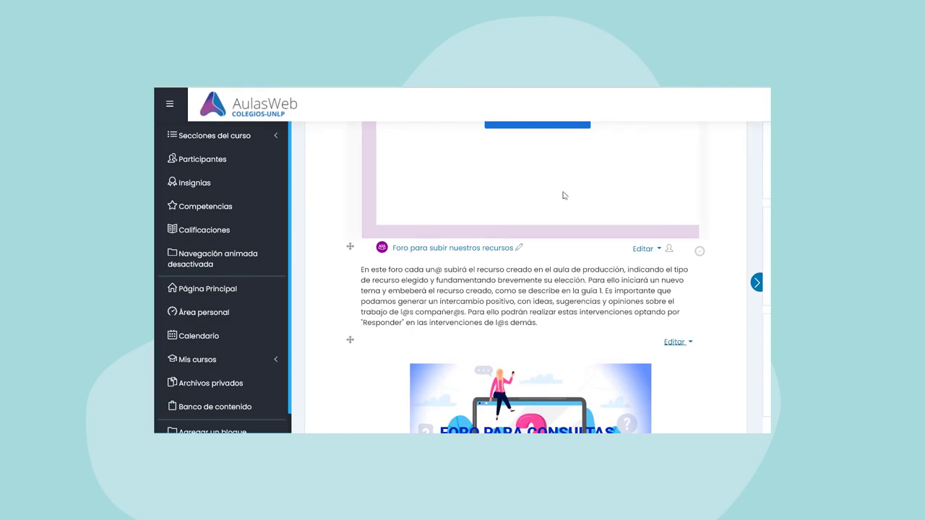
Open Foro para subir nuestros recursos in the Caja de herramientas course and start a new discussion topic
left_click(458, 248)
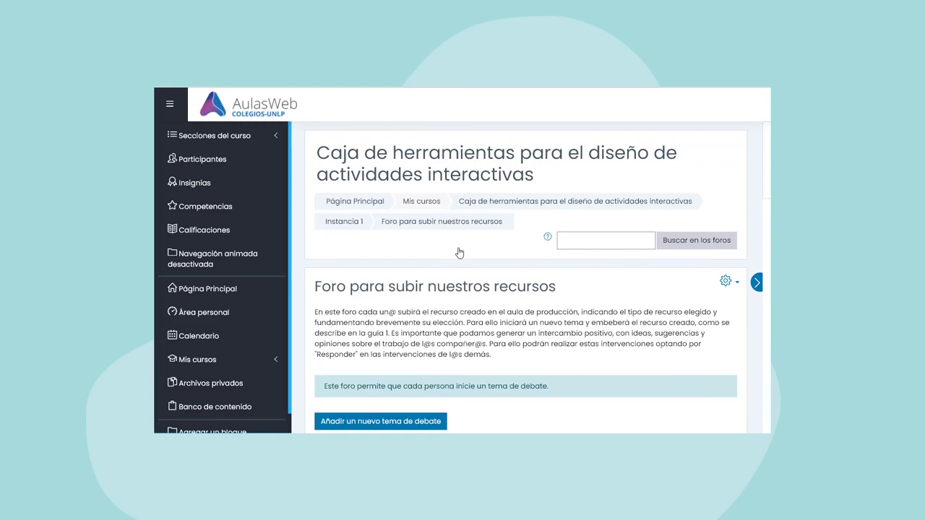
scroll(459, 252, "down", 1)
scroll(459, 252, "down", 3)
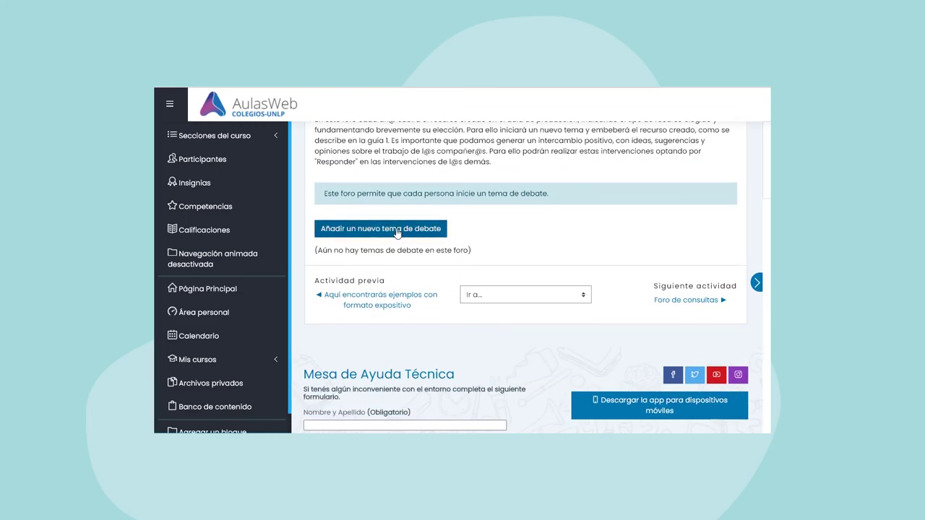
left_click(397, 234)
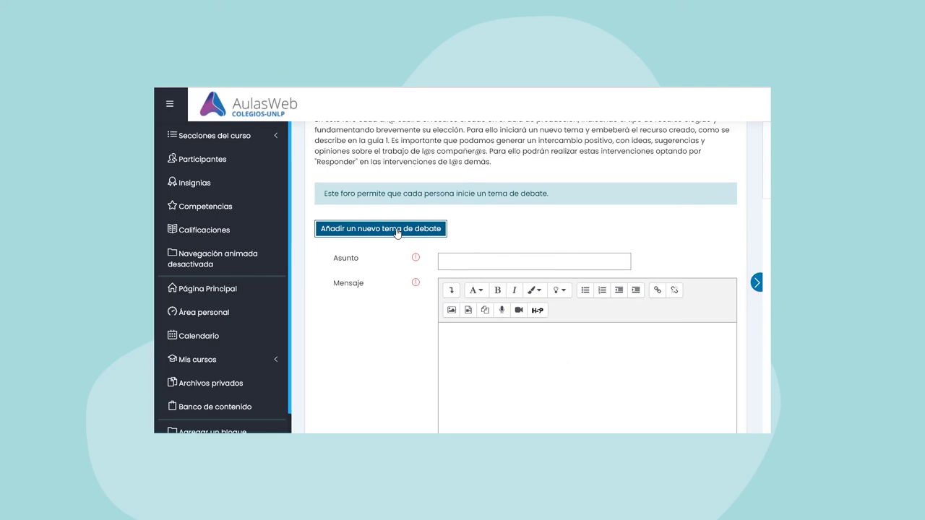
scroll(513, 226, "down", 2)
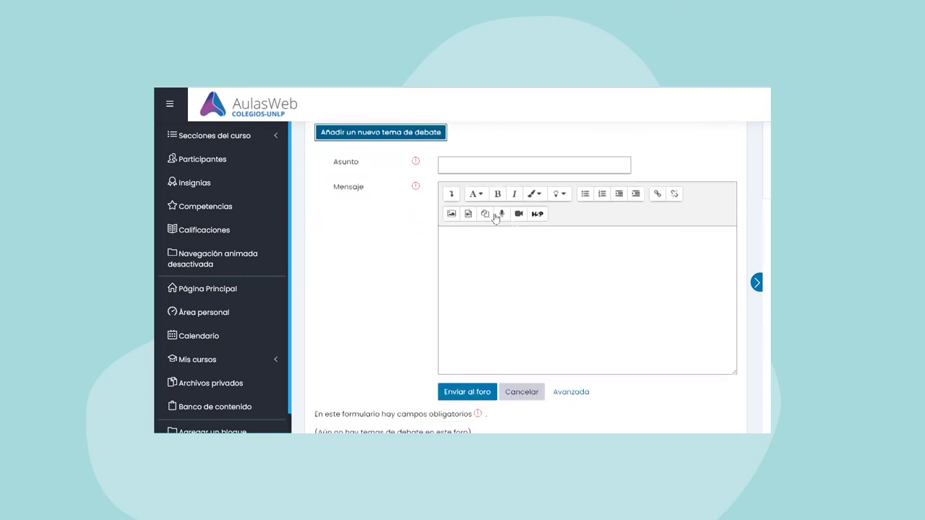
Give the topic the subject "Mi recurso" and the message "Ejercicio de Lengua y Literatura"
left_click(452, 167)
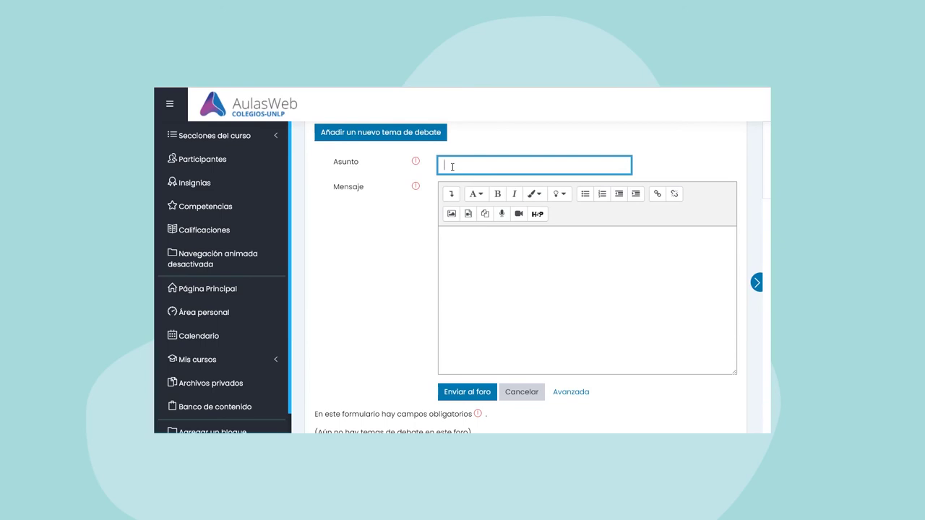
type("Mi recurso")
scroll(530, 327, "up", 1)
left_click(529, 326)
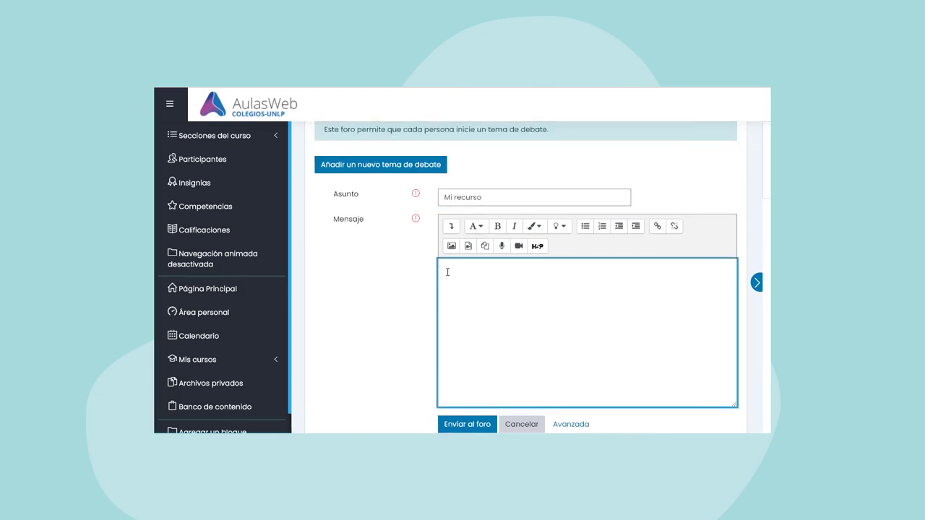
type("Ejercicio de Lengua y Literatura")
Add the copied H5P embed code below the message text in its HTML source and return to the visual view
left_click(451, 226)
left_click(490, 288)
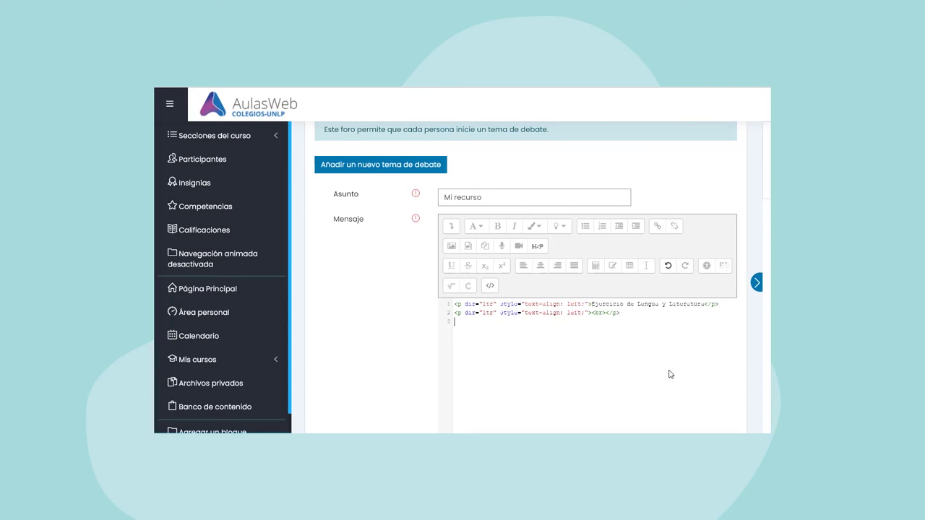
key("ctrl+v")
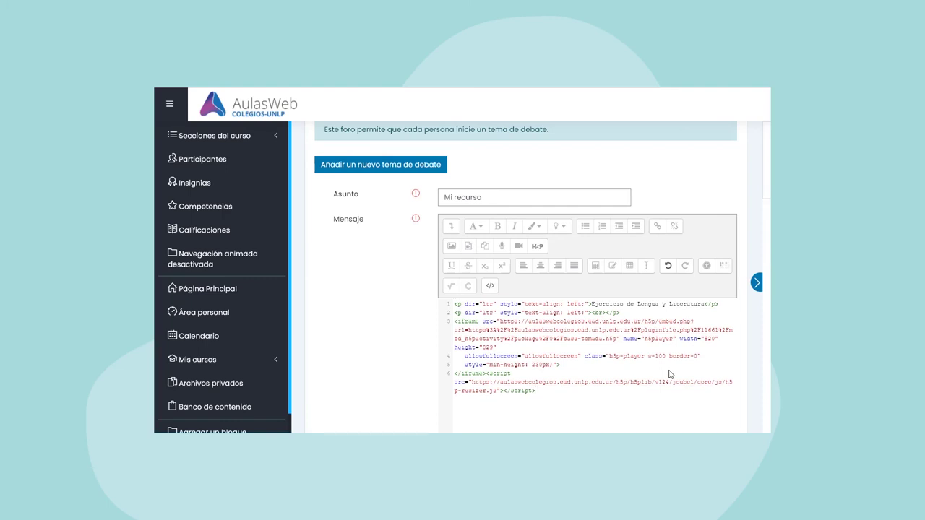
left_click(490, 286)
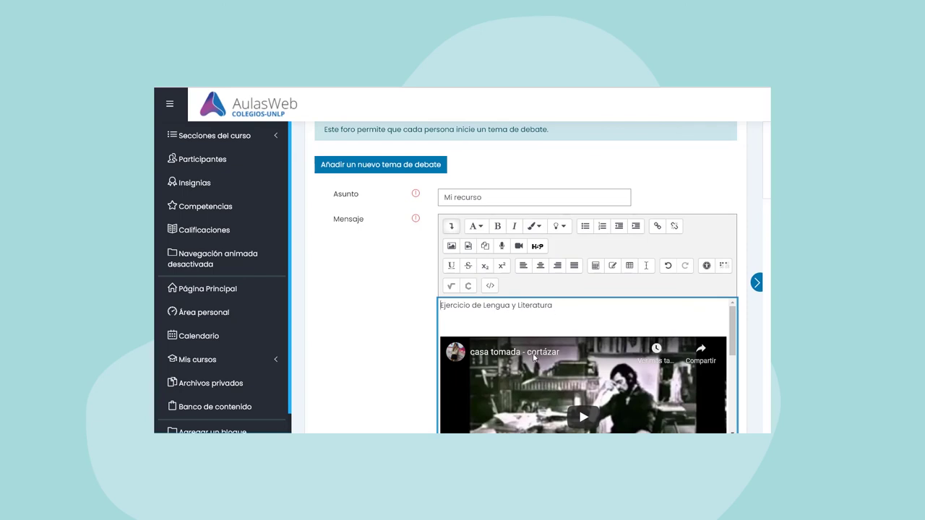
Check the embedded activity in the message, post the topic to the forum and locate it in the discussion list
scroll(548, 404, "down", 5)
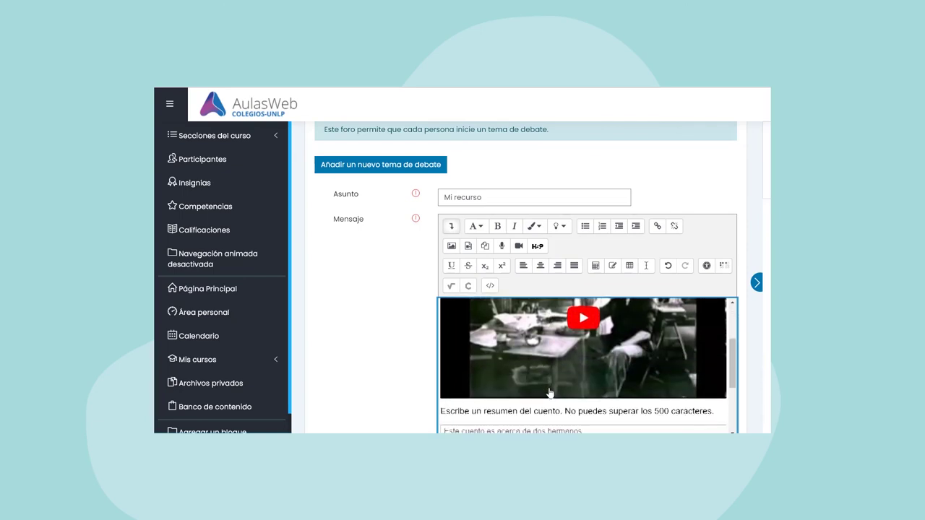
scroll(402, 324, "down", 3)
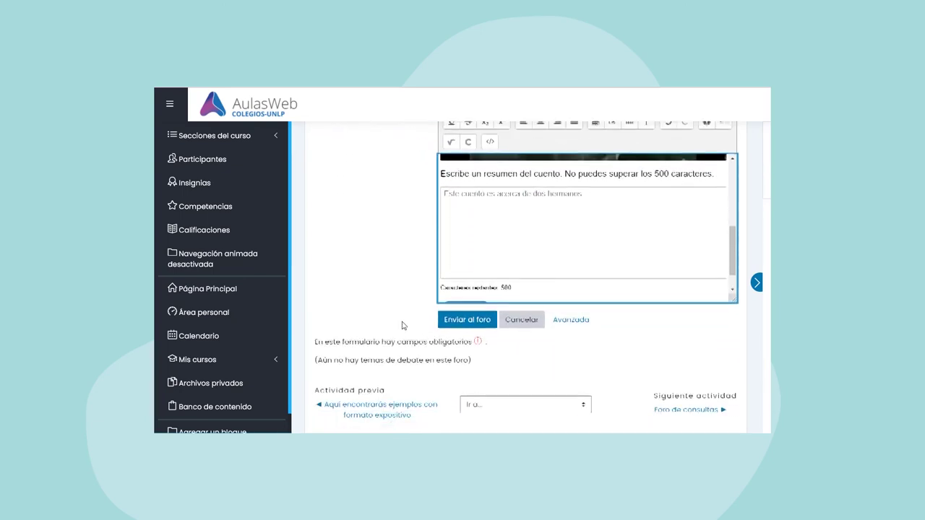
left_click(469, 319)
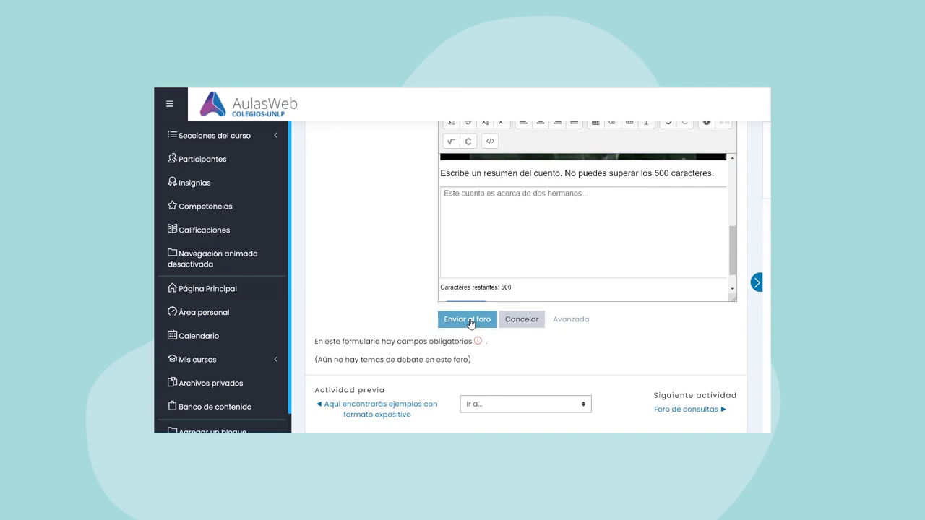
scroll(543, 324, "down", 3)
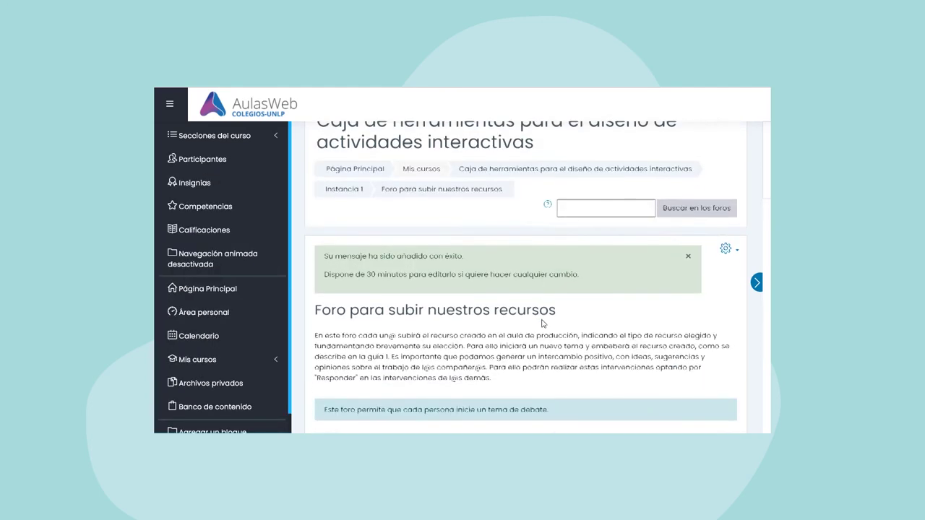
scroll(550, 234, "down", 2)
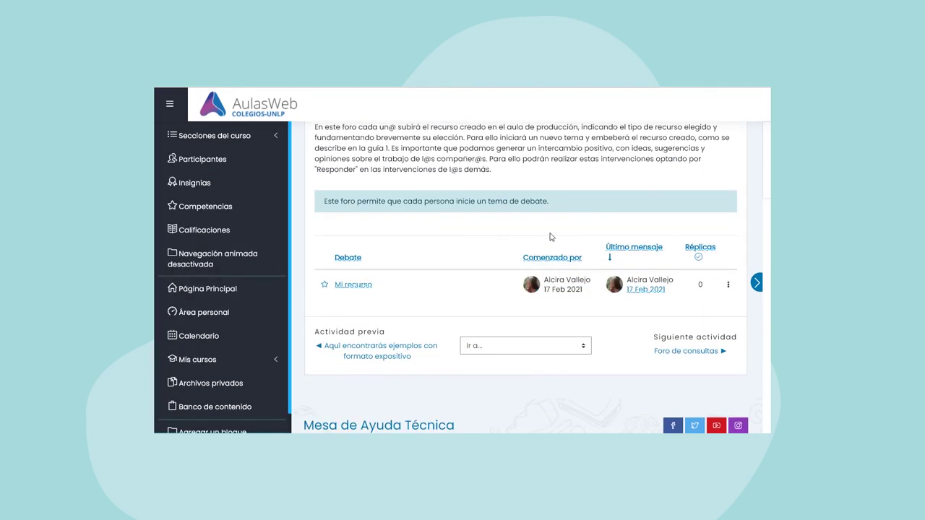